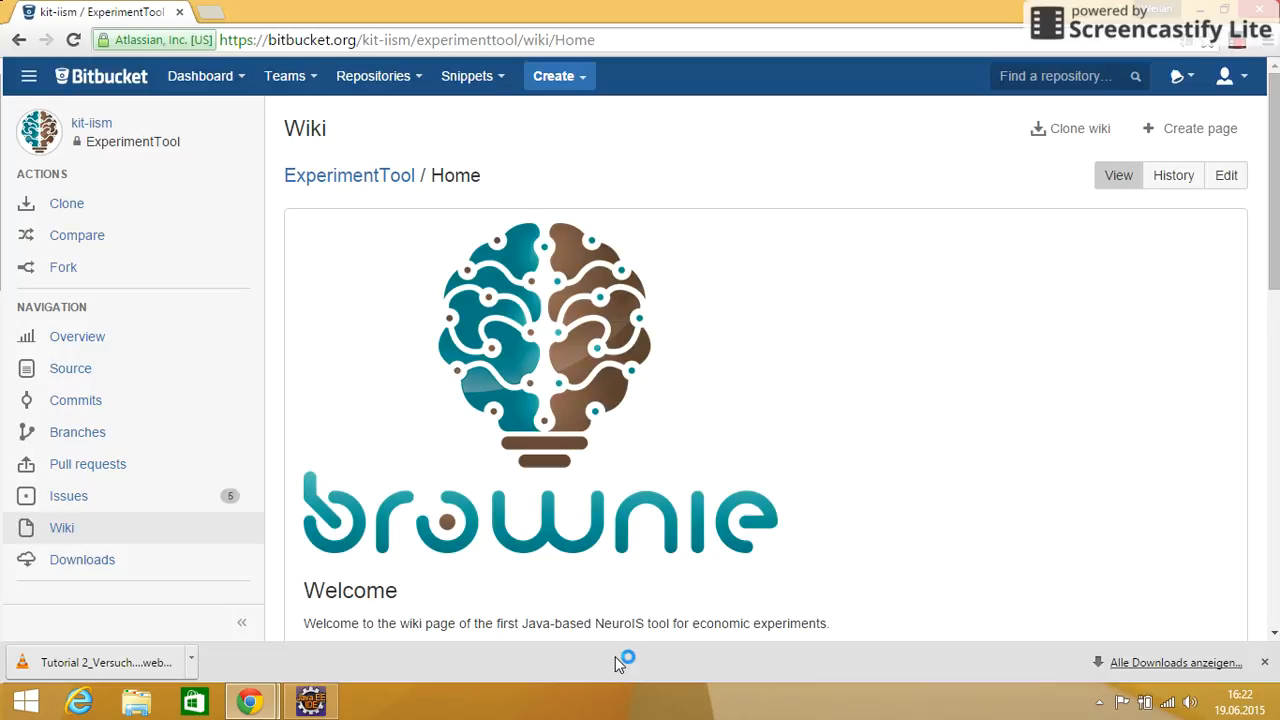
# Switch to Eclipse, launch the "run" configuration as a server with "s", and maximize the Exp Server window
pyautogui.click(312, 702)
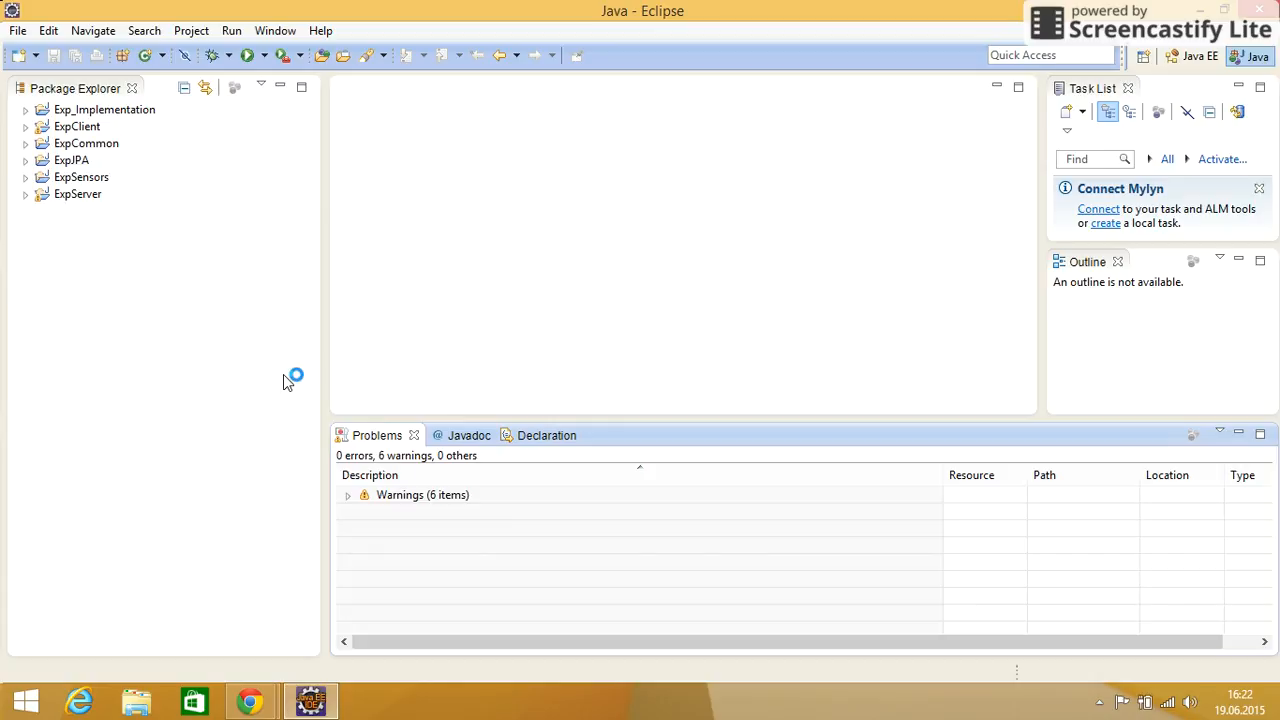
pyautogui.click(264, 55)
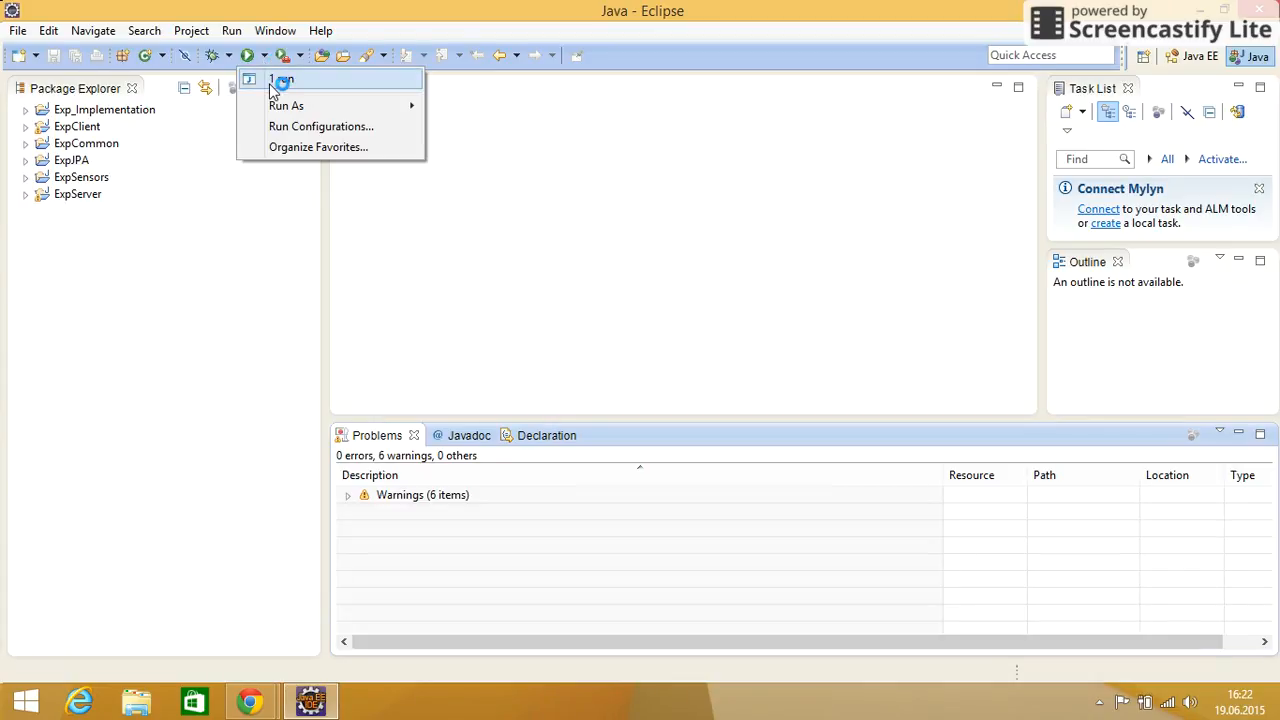
pyautogui.click(275, 82)
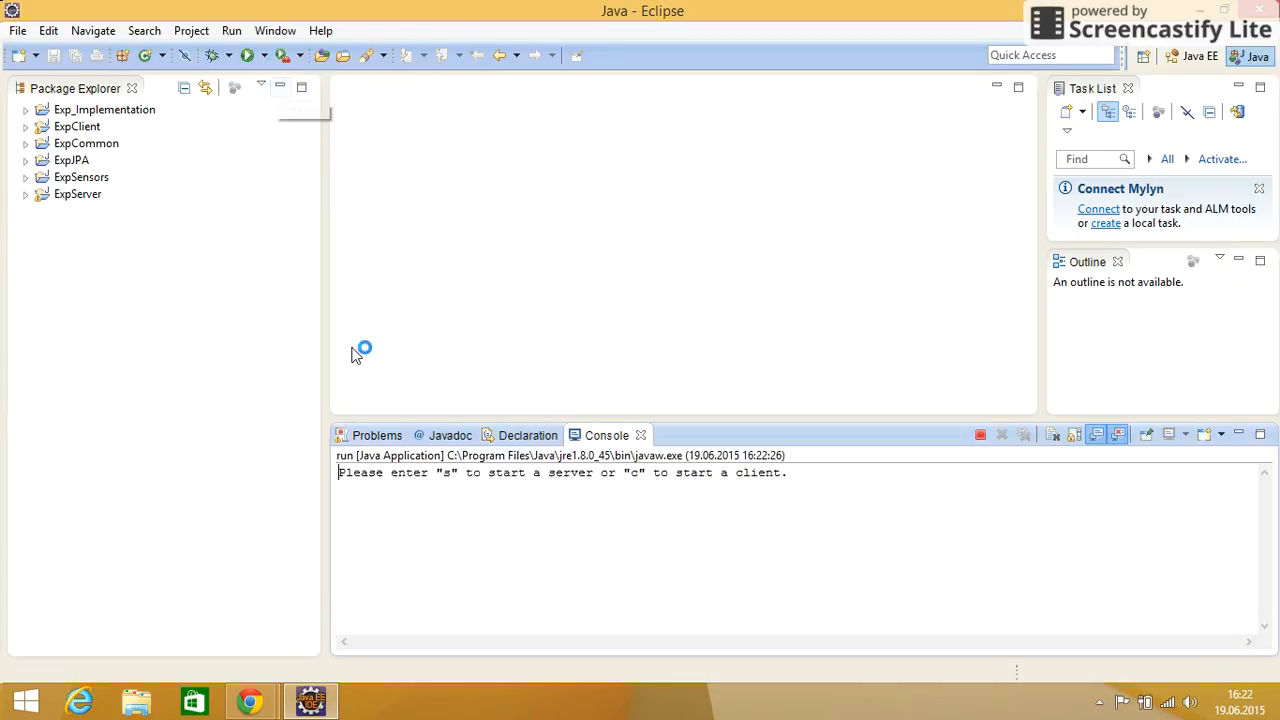
pyautogui.click(352, 498)
pyautogui.write('s')
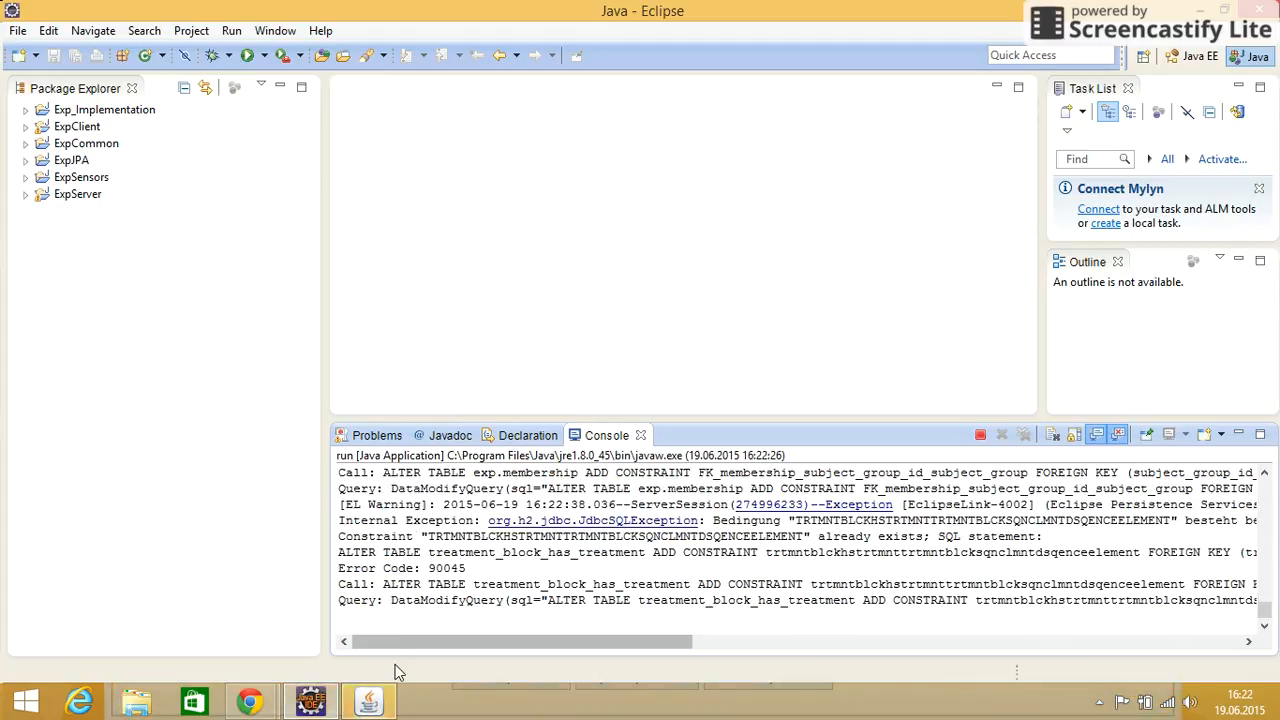
pyautogui.click(370, 703)
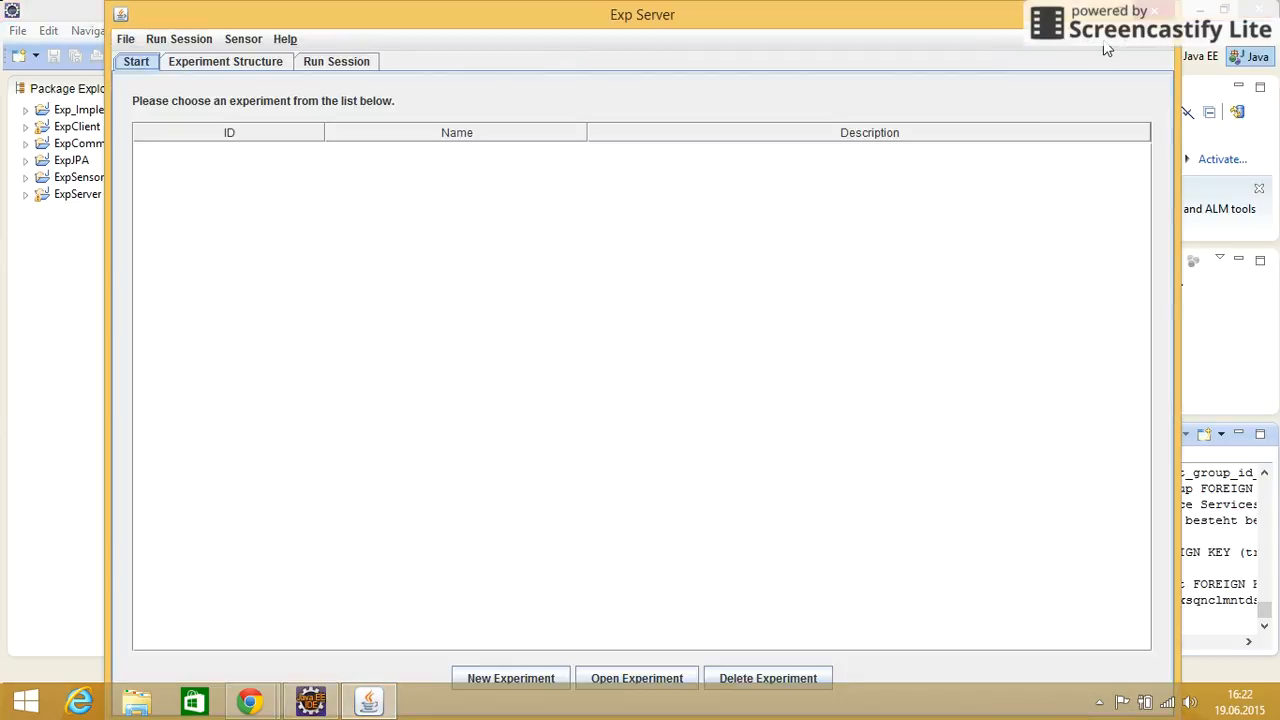
pyautogui.click(1126, 15)
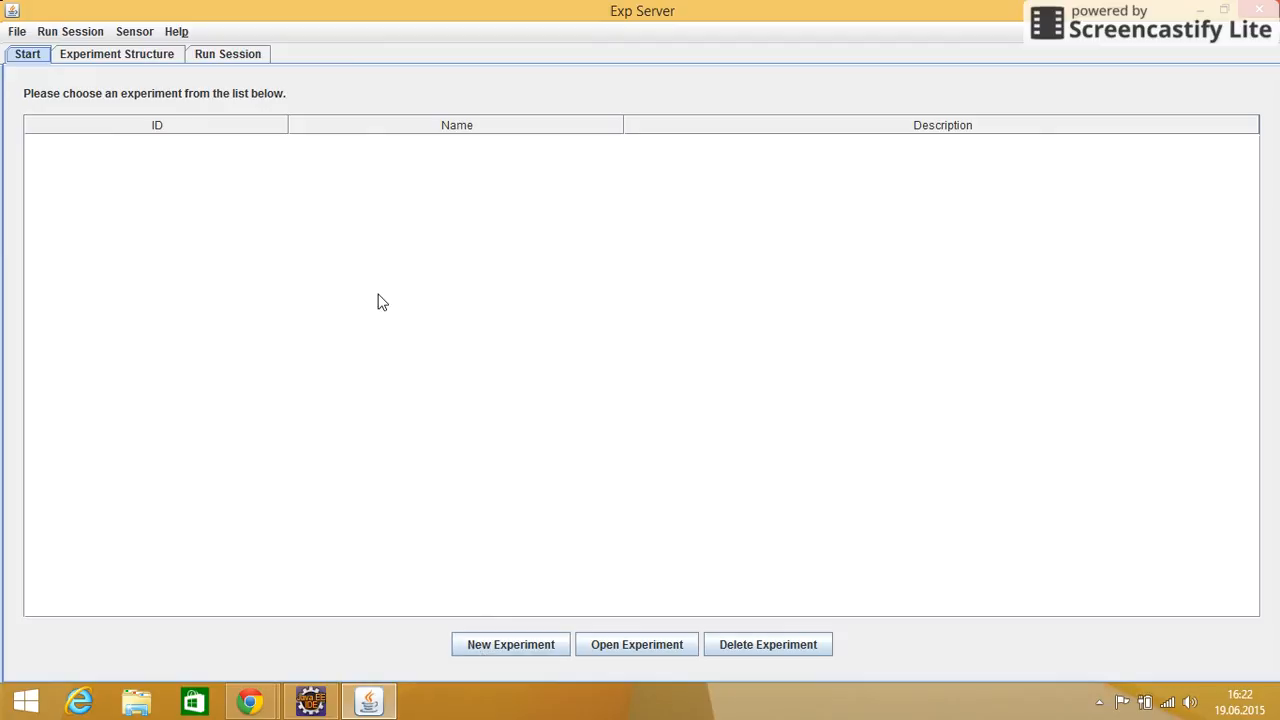
# Create a new experiment named "Ultimatum Game" with the description "Example"
pyautogui.click(501, 648)
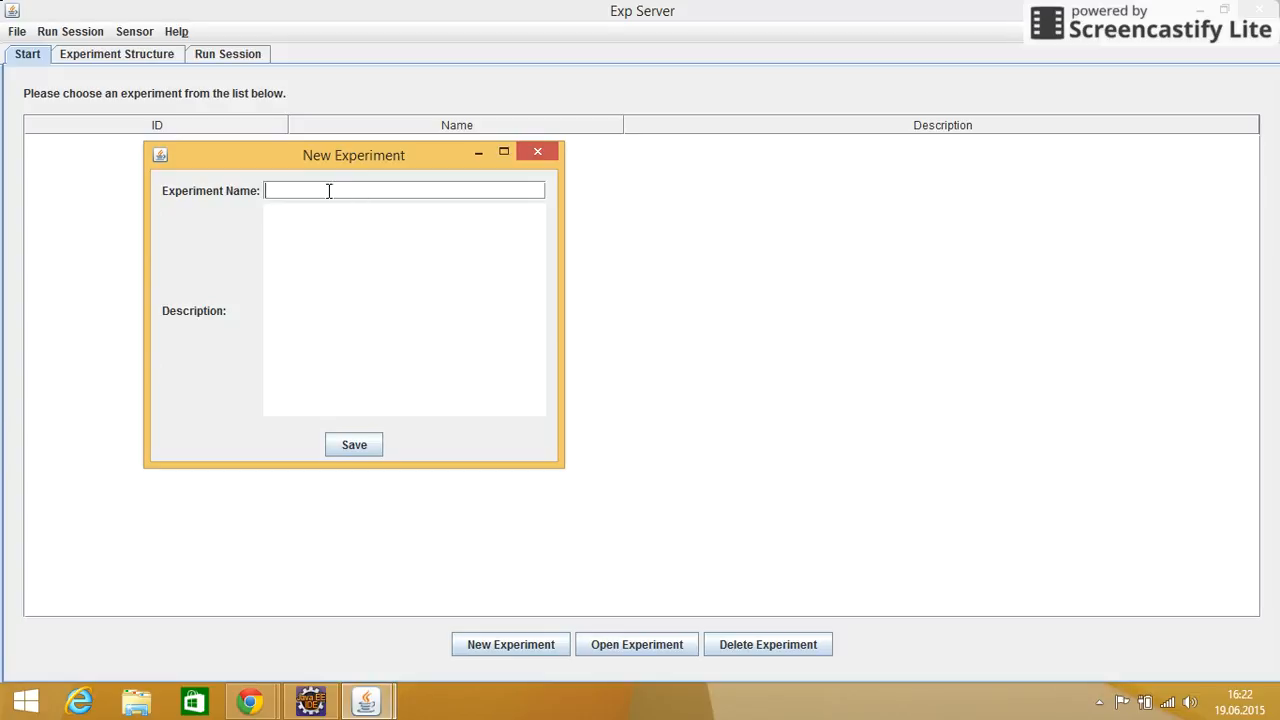
pyautogui.write('Ultimatum Game')
pyautogui.click(333, 261)
pyautogui.write('Example')
pyautogui.click(358, 446)
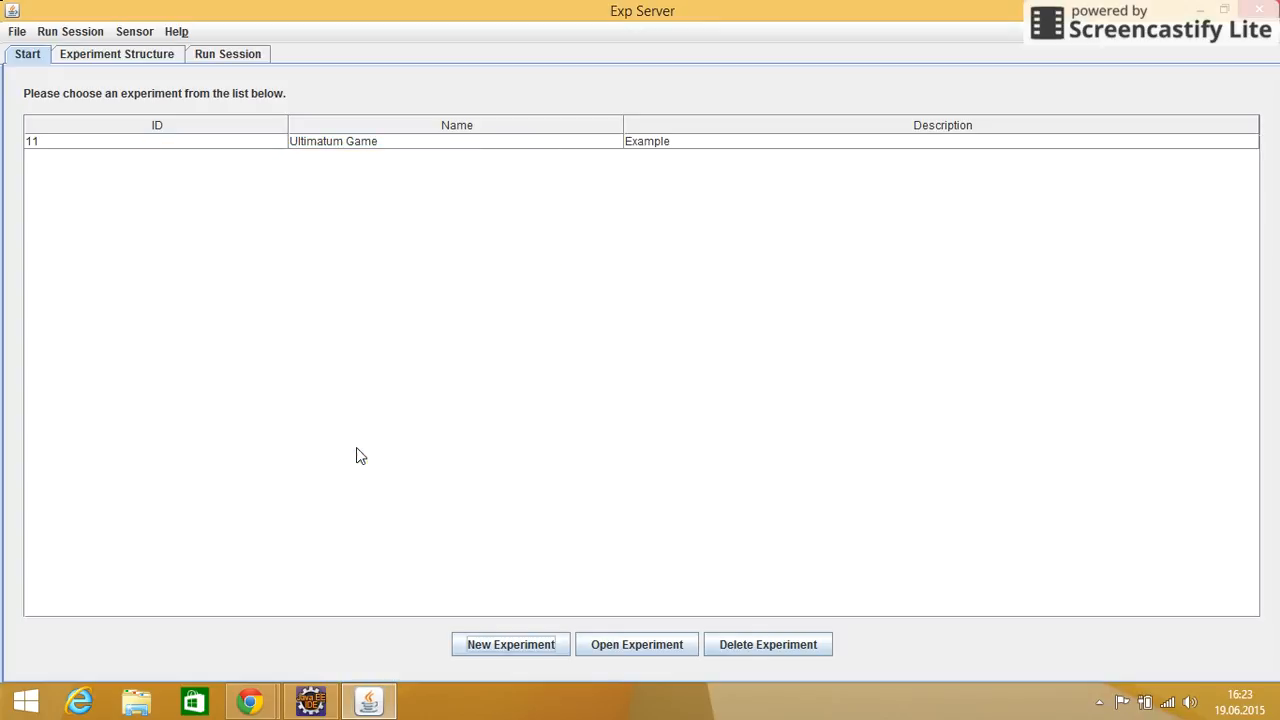
# Open the Ultimatum Game experiment and add a session to it in the experiment structure
pyautogui.click(354, 142)
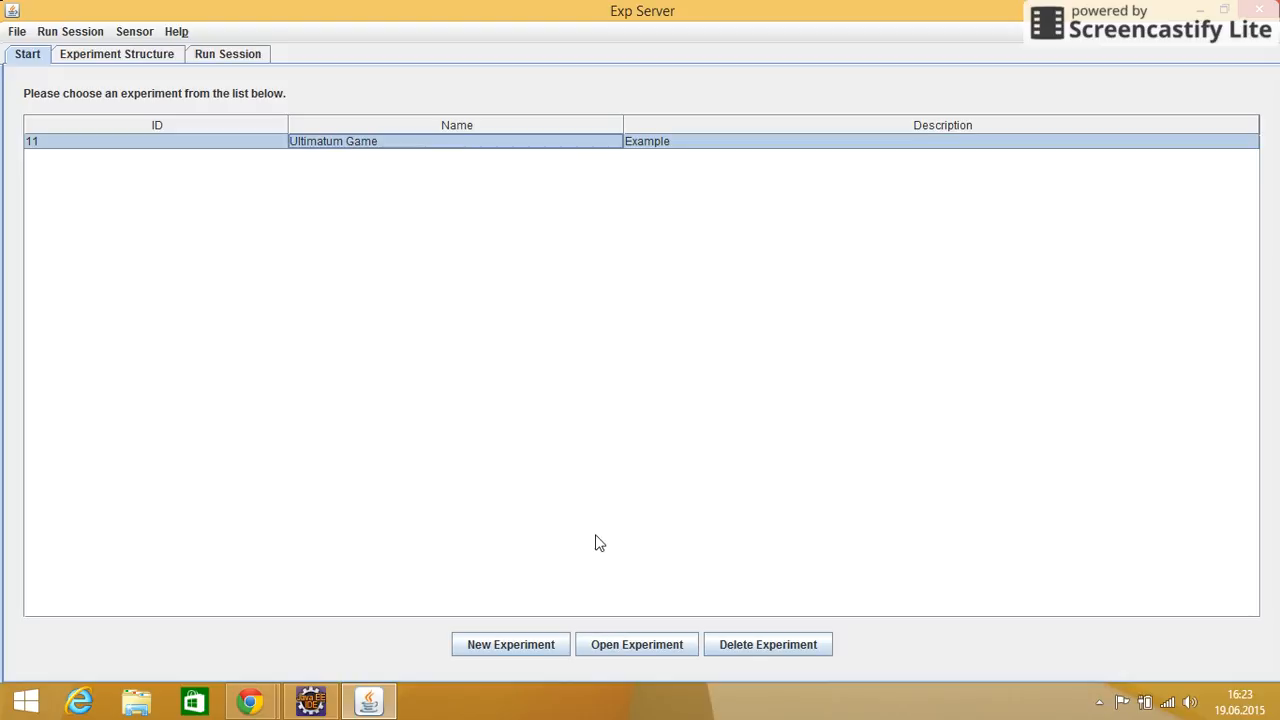
pyautogui.click(626, 646)
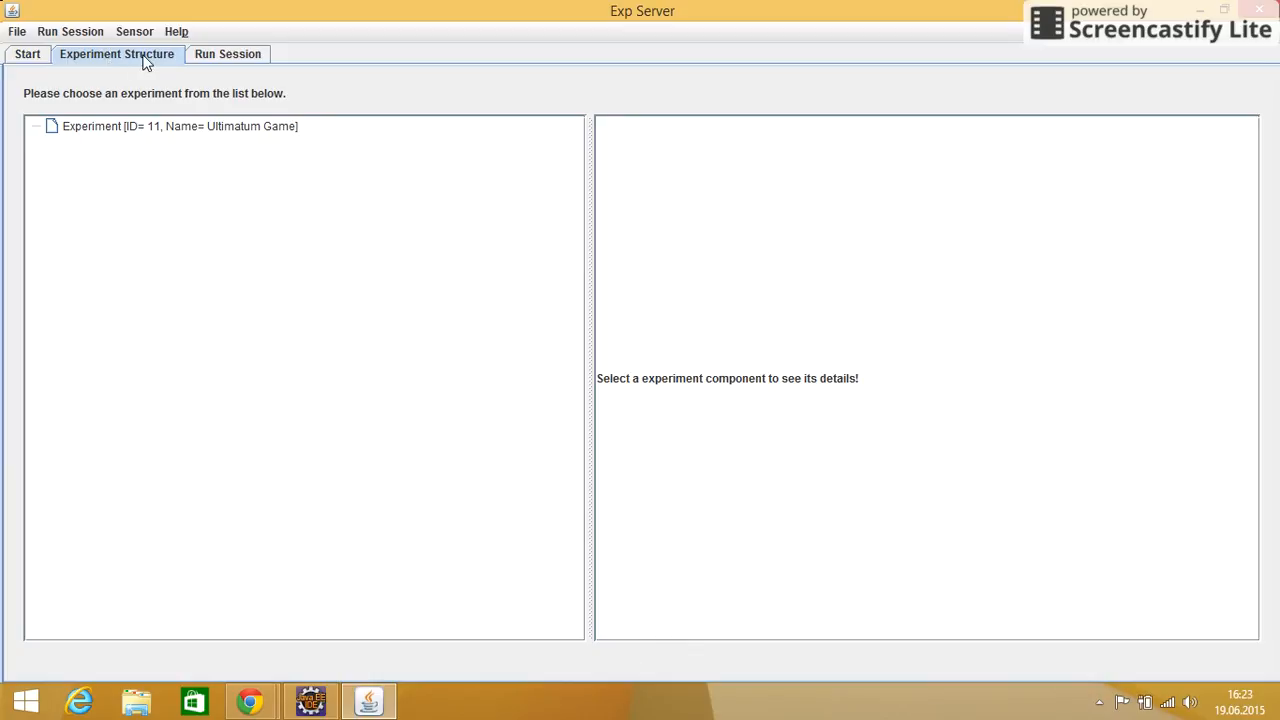
pyautogui.click(103, 128)
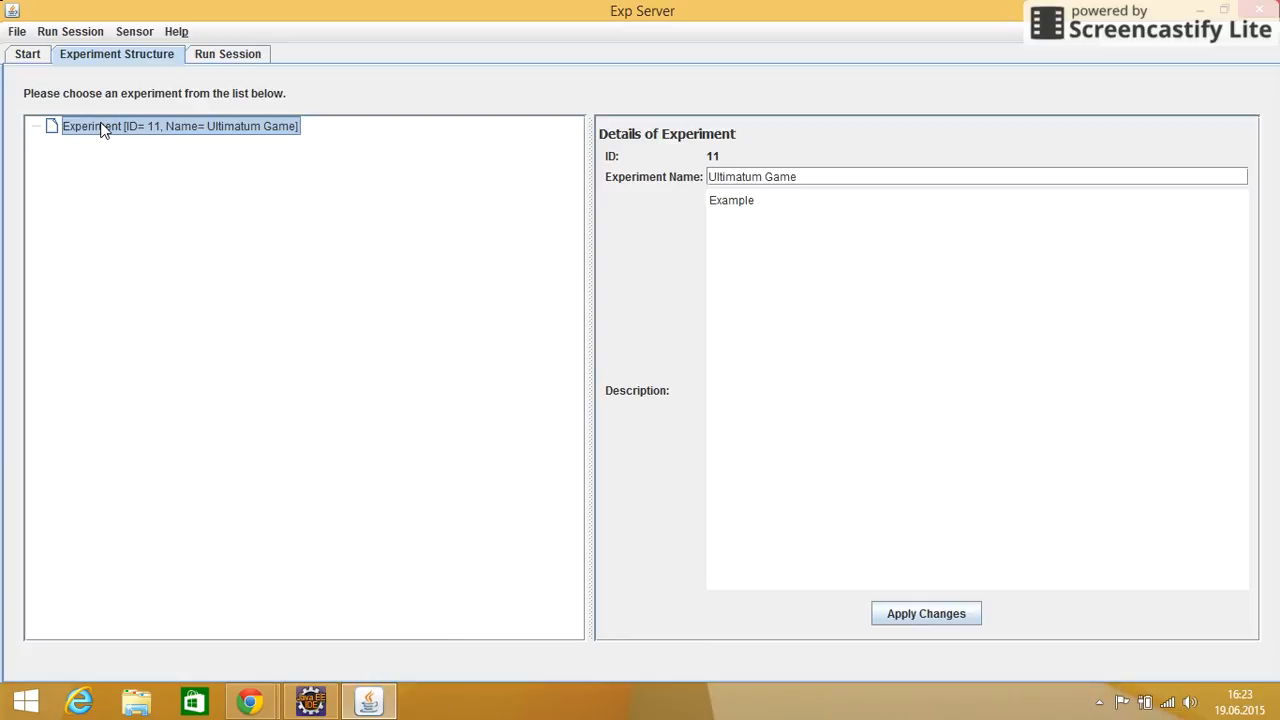
pyautogui.rightClick(103, 129)
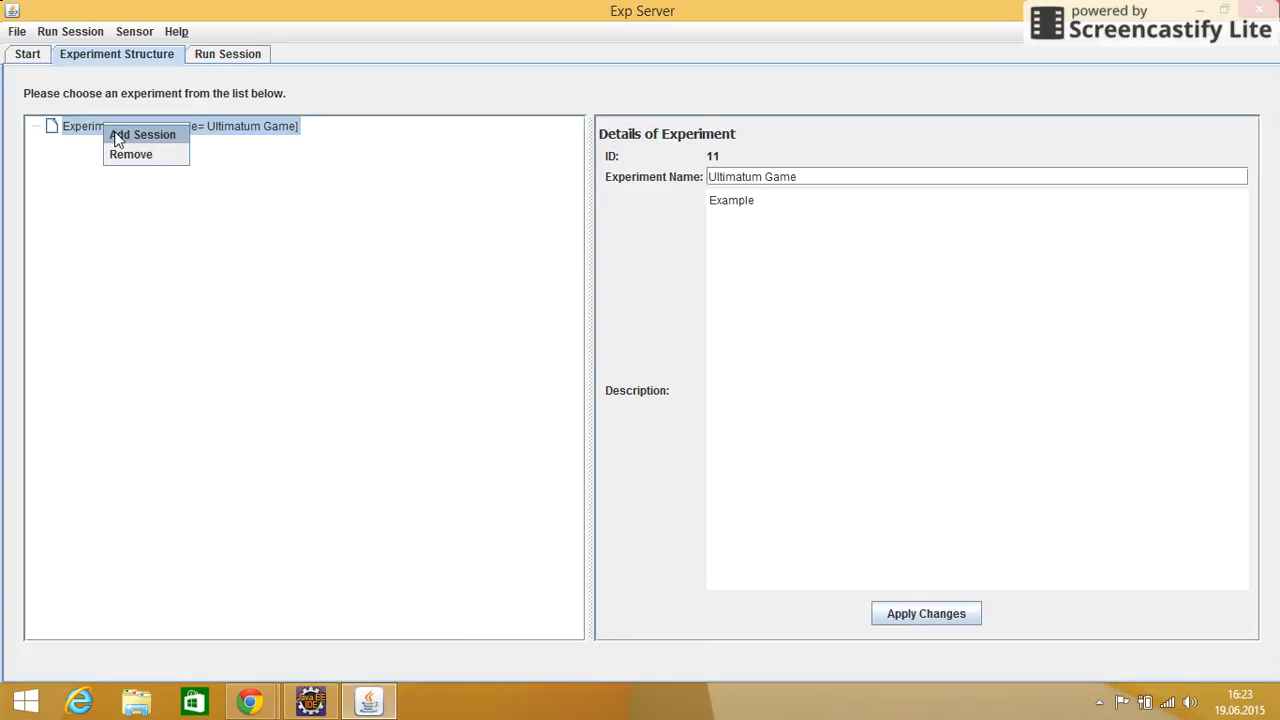
pyautogui.click(117, 136)
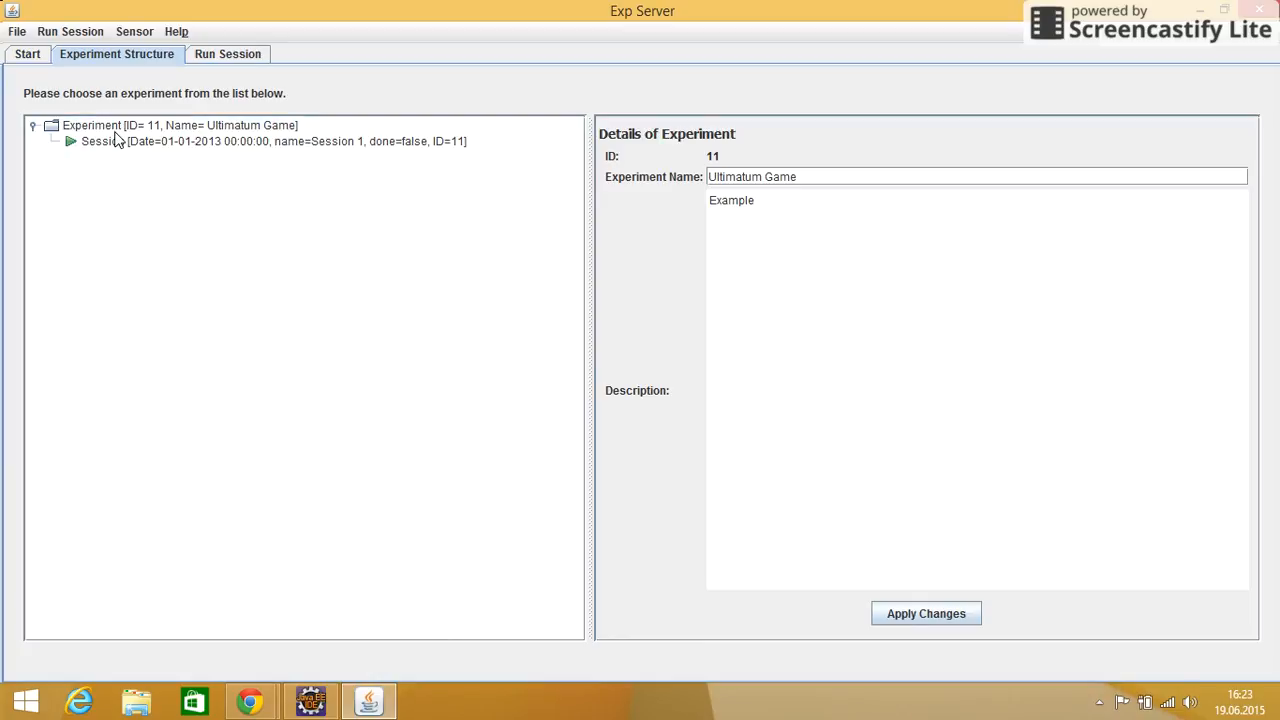
# Set the session to 1 cohort with 2 subjects per cohort and apply the changes
pyautogui.click(117, 141)
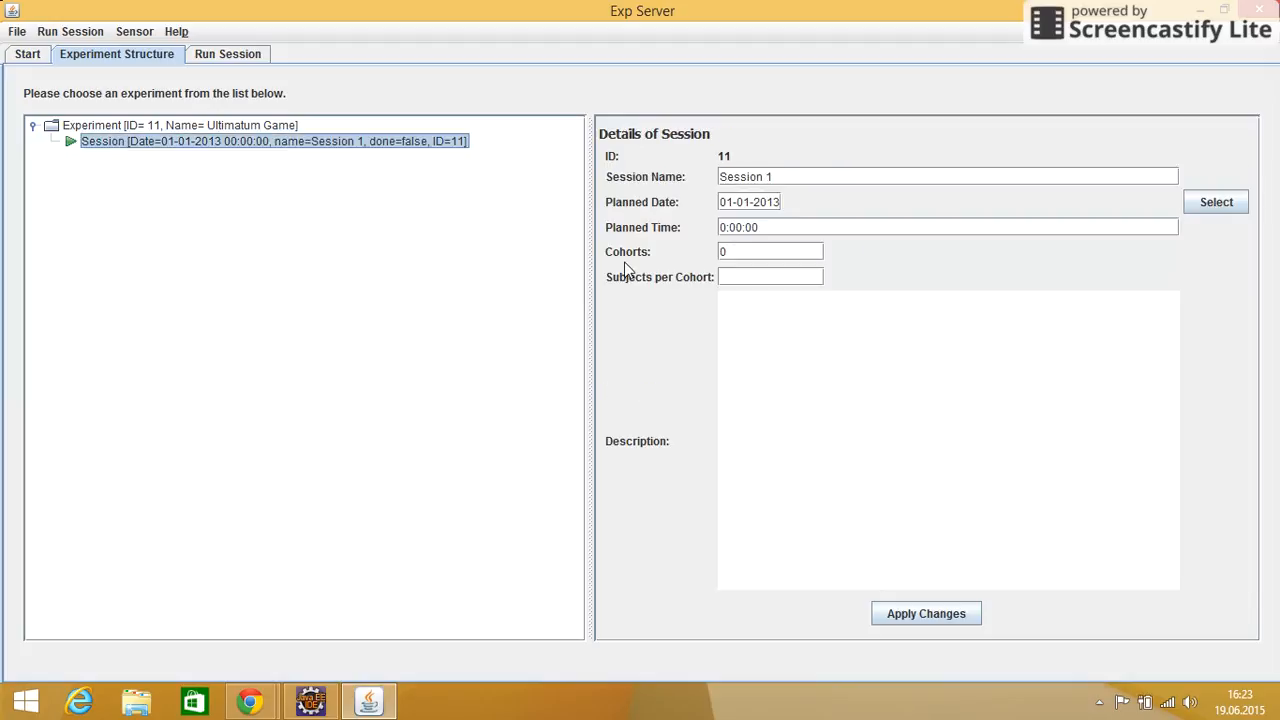
pyautogui.click(734, 251)
pyautogui.press('BackSpace')
pyautogui.write('1')
pyautogui.click(732, 281)
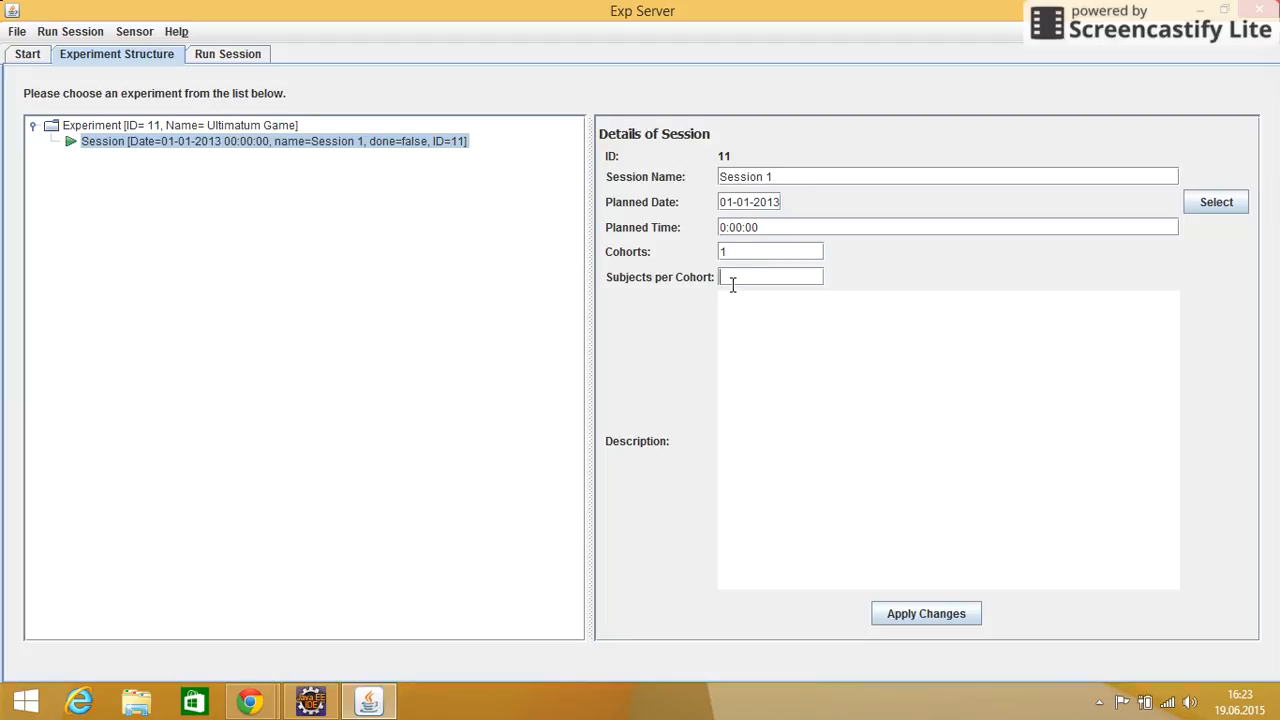
pyautogui.write('2')
pyautogui.click(912, 619)
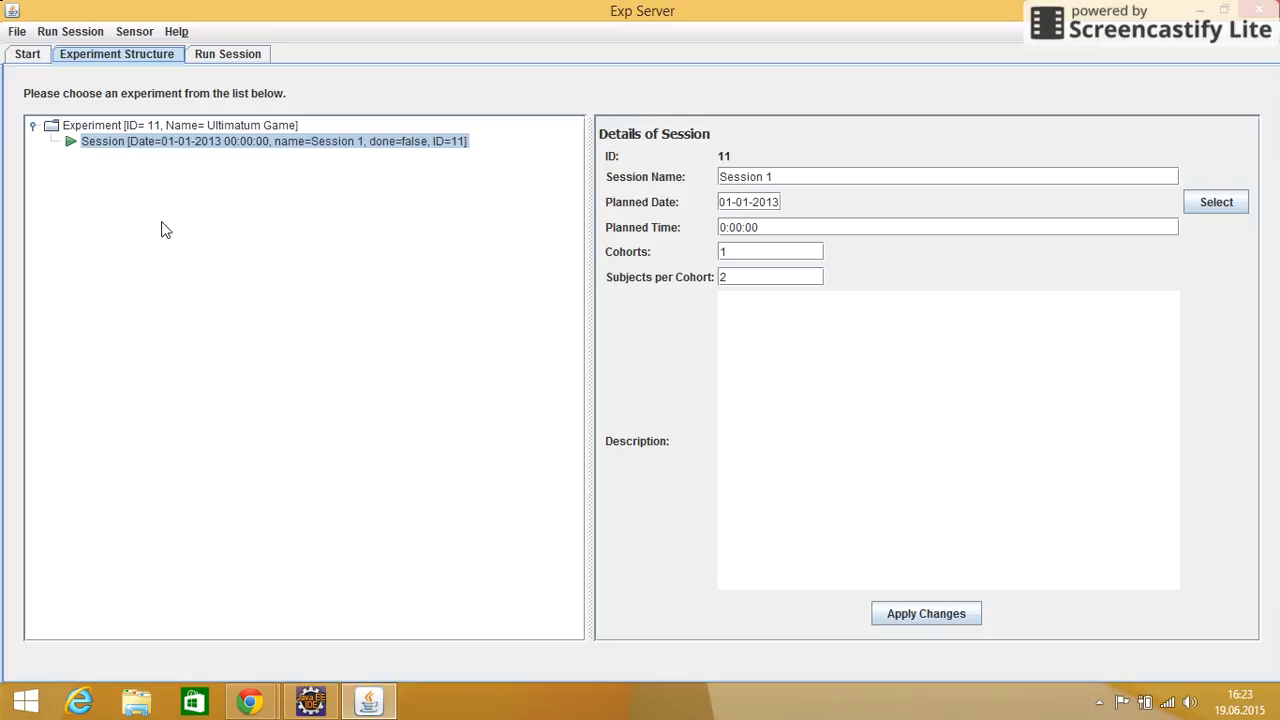
# Add a treatment block to the session and expand the session to show it
pyautogui.click(100, 147)
pyautogui.rightClick(100, 153)
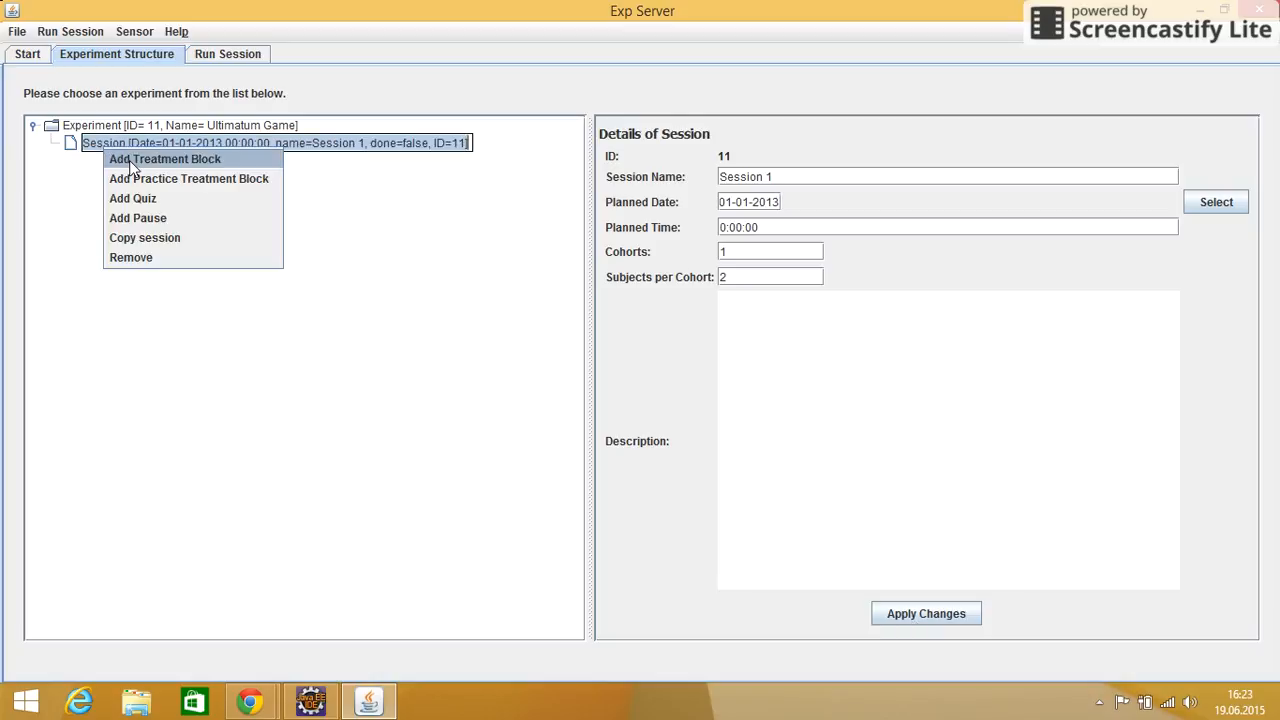
pyautogui.click(122, 163)
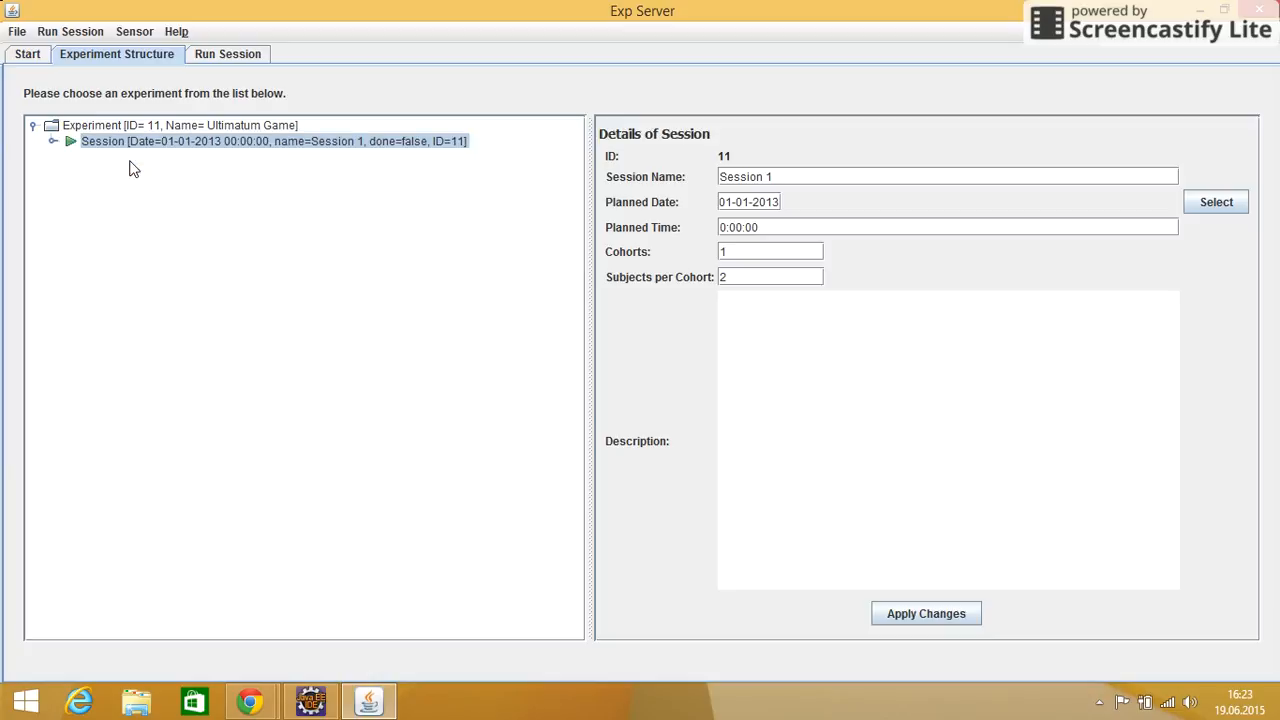
pyautogui.click(50, 143)
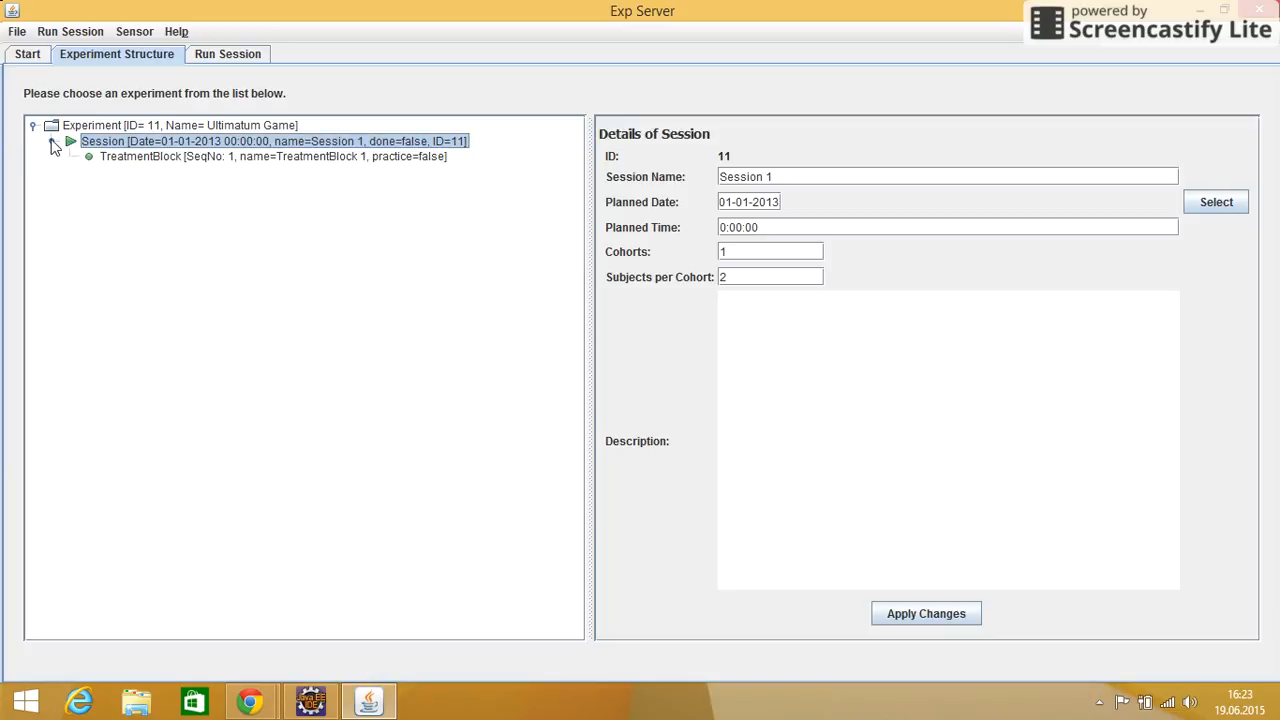
# Start a new treatment from the treatment block's treatment management and name it "Ultimatum Game"
pyautogui.click(156, 164)
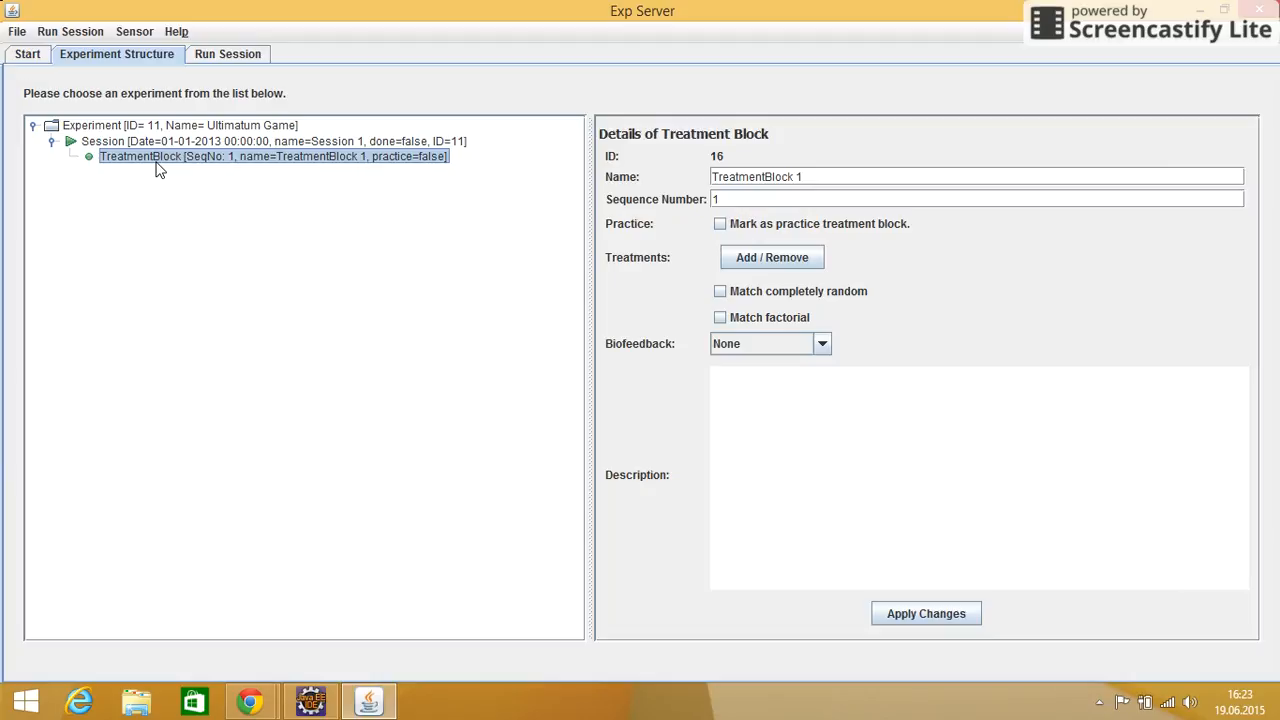
pyautogui.click(772, 258)
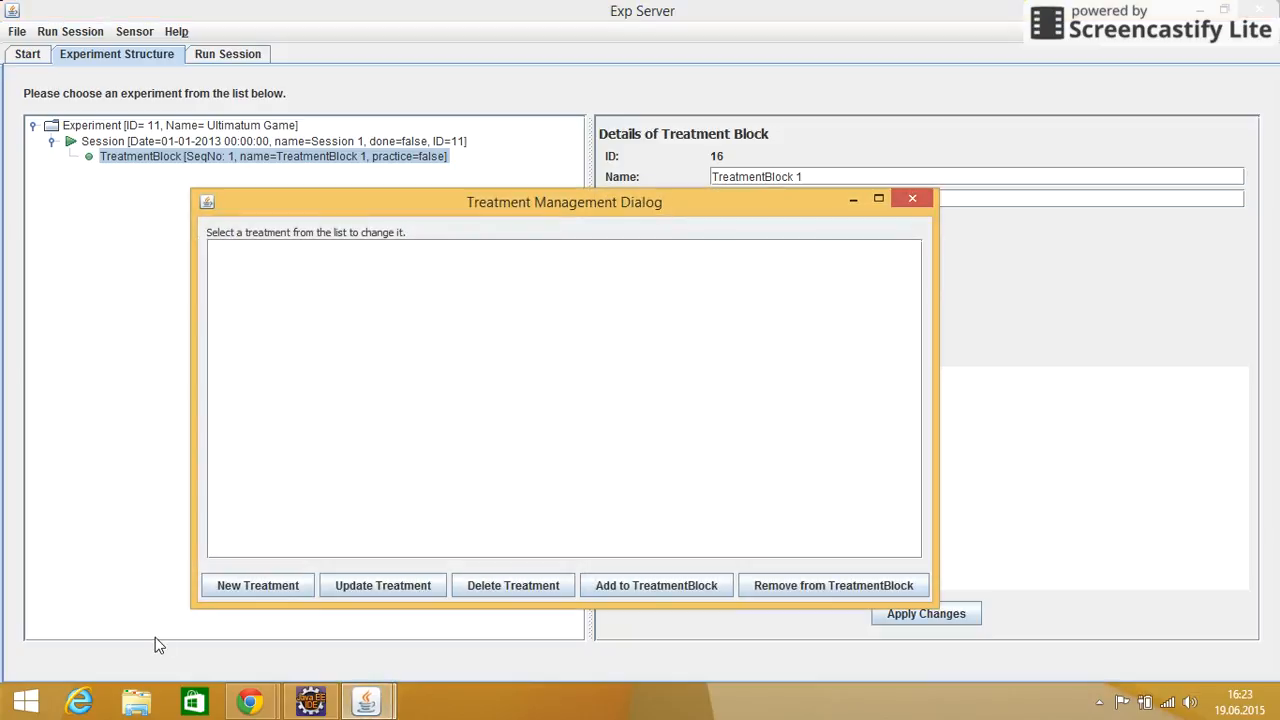
pyautogui.click(241, 584)
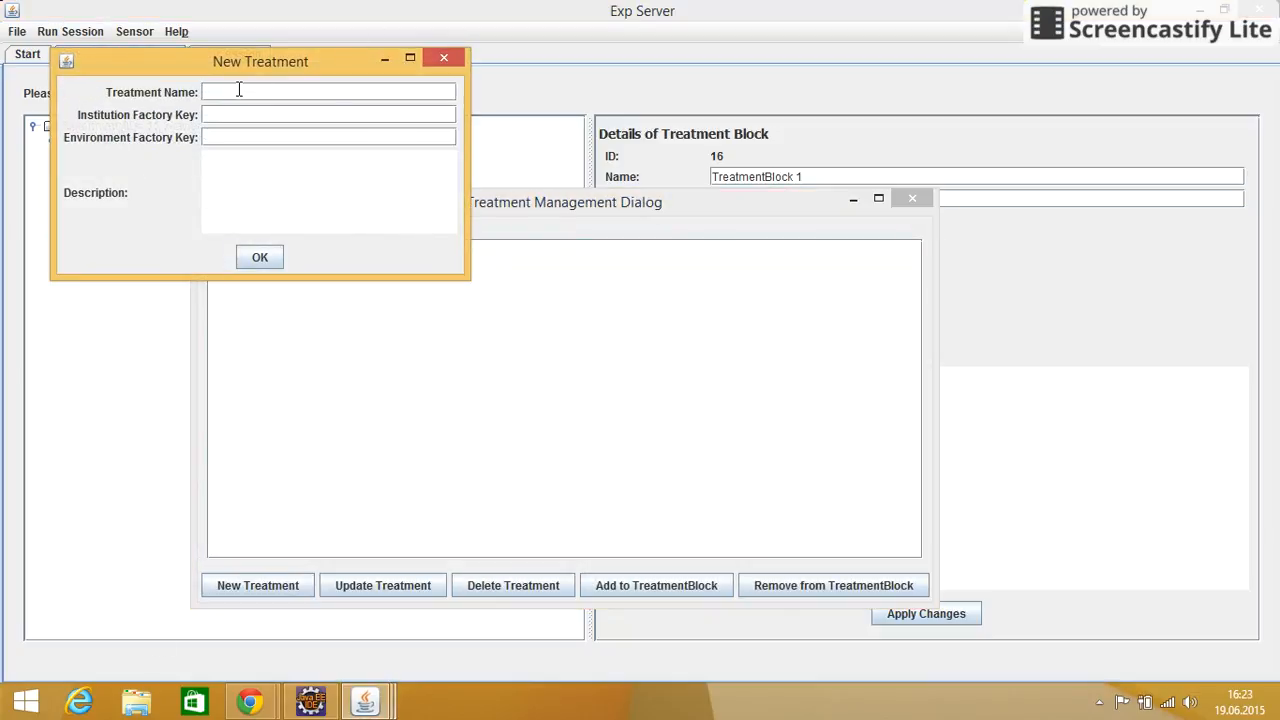
pyautogui.write('Ultimatum Game')
pyautogui.click(217, 116)
# Switch to Eclipse and open UltimatumGameEnvironment.java from the edu.kit.exp.impl.ultimatumgame.server package of Exp_Implementation
pyautogui.click(310, 700)
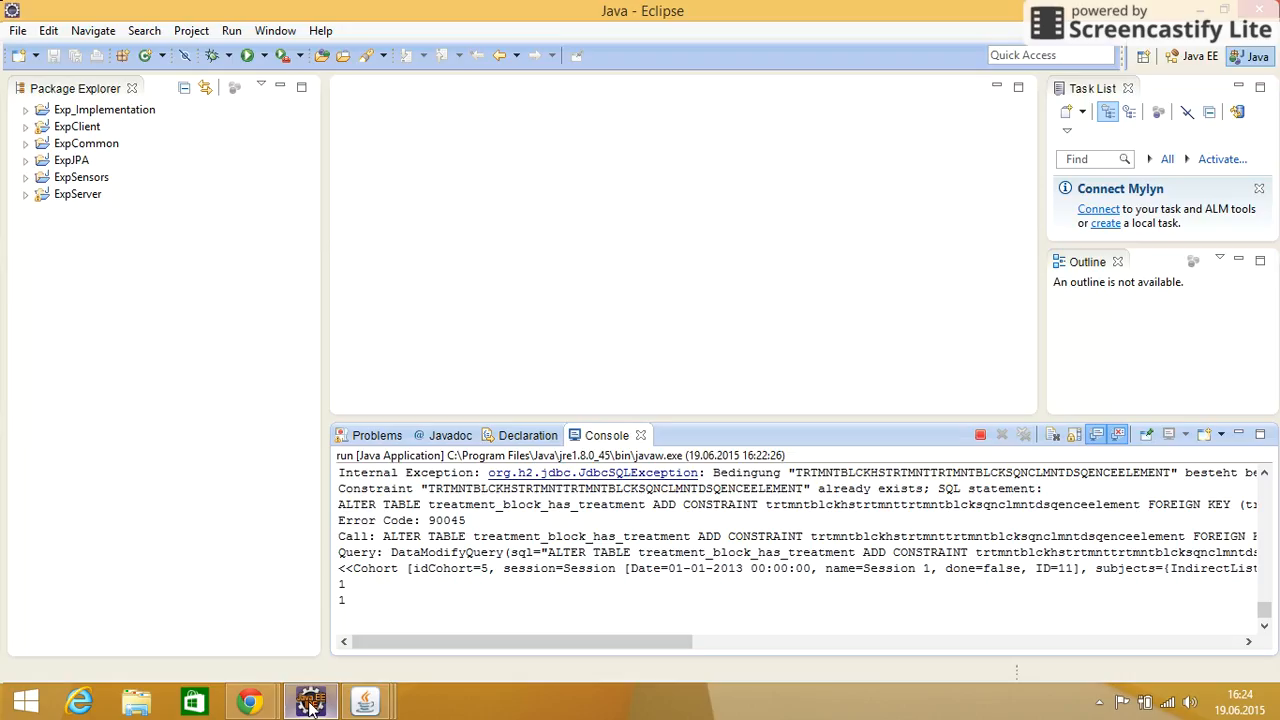
pyautogui.click(25, 110)
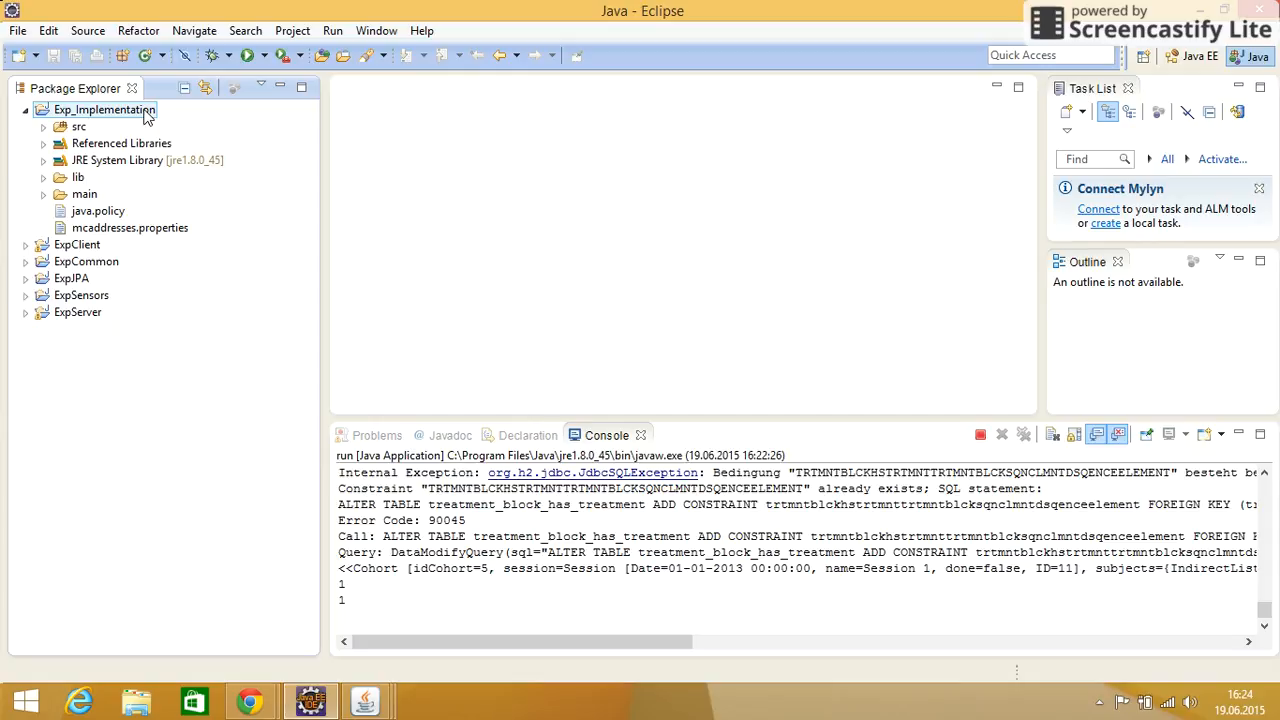
pyautogui.click(41, 127)
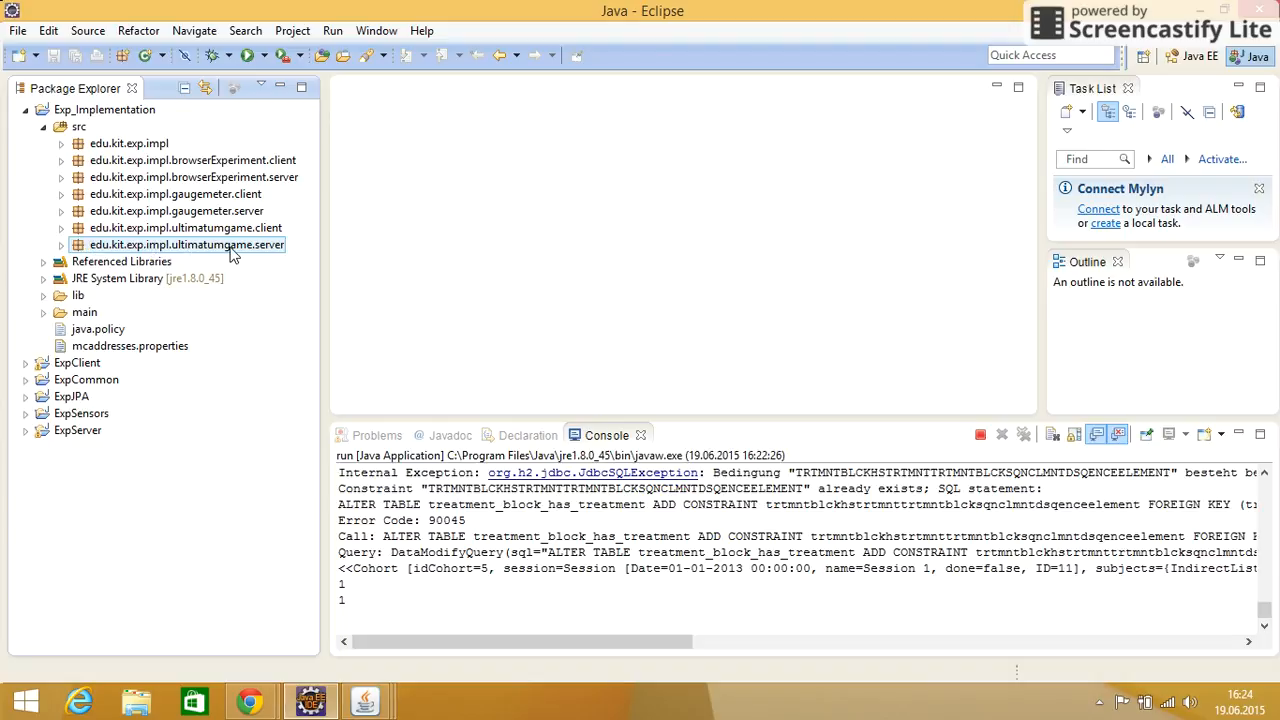
pyautogui.click(60, 246)
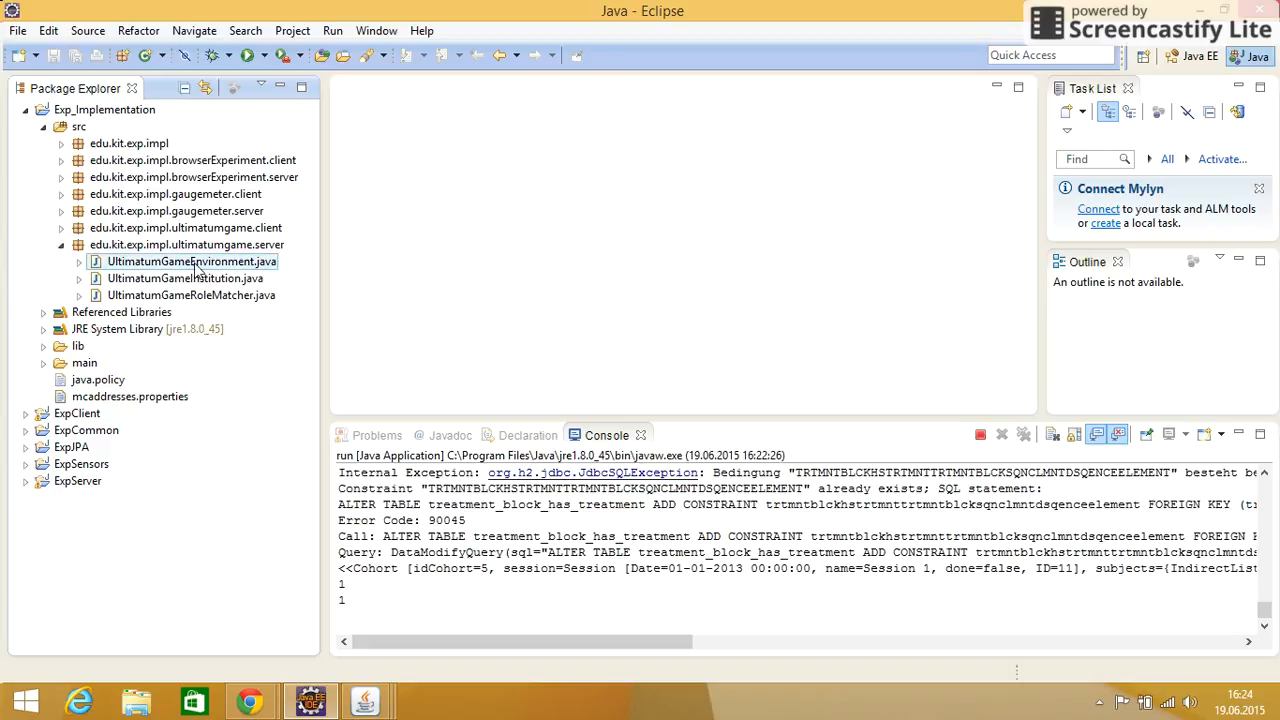
pyautogui.click(227, 266)
pyautogui.doubleClick(227, 266)
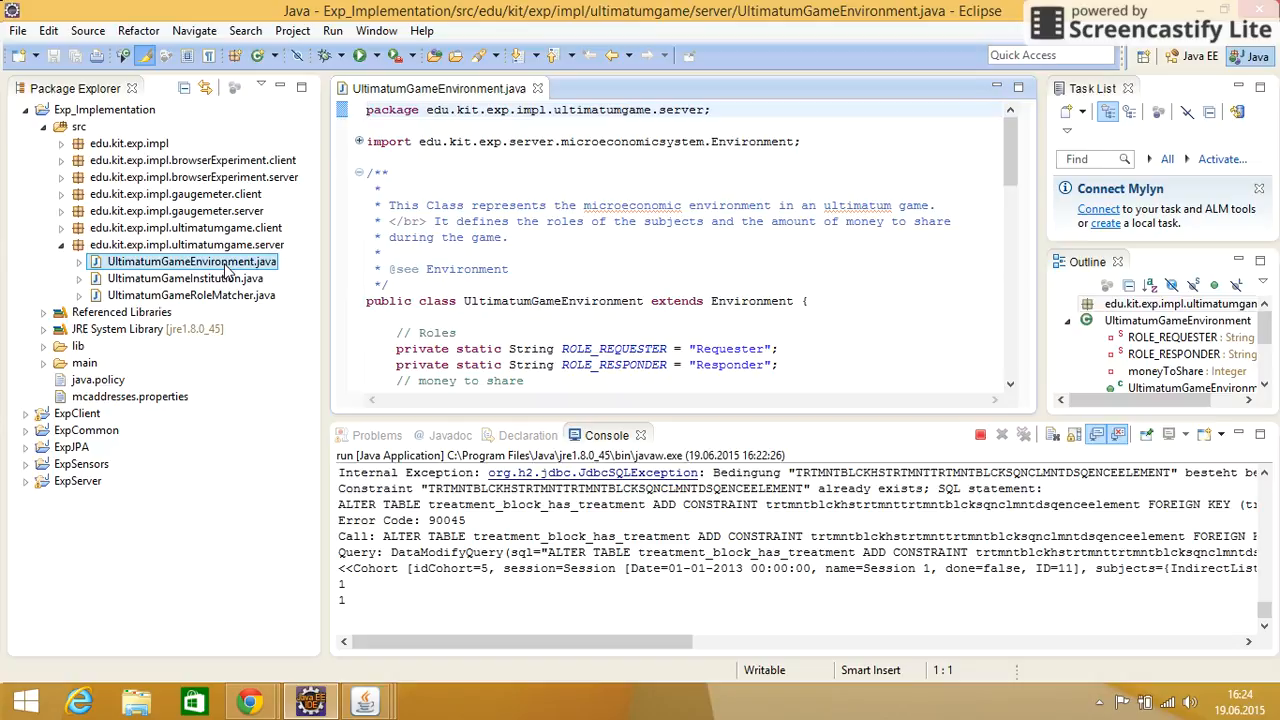
# Copy the qualified name of the UltimatumGameEnvironment class from its declaration
pyautogui.moveTo(464, 298)
pyautogui.moveTo(464, 300); pyautogui.dragTo(643, 312)
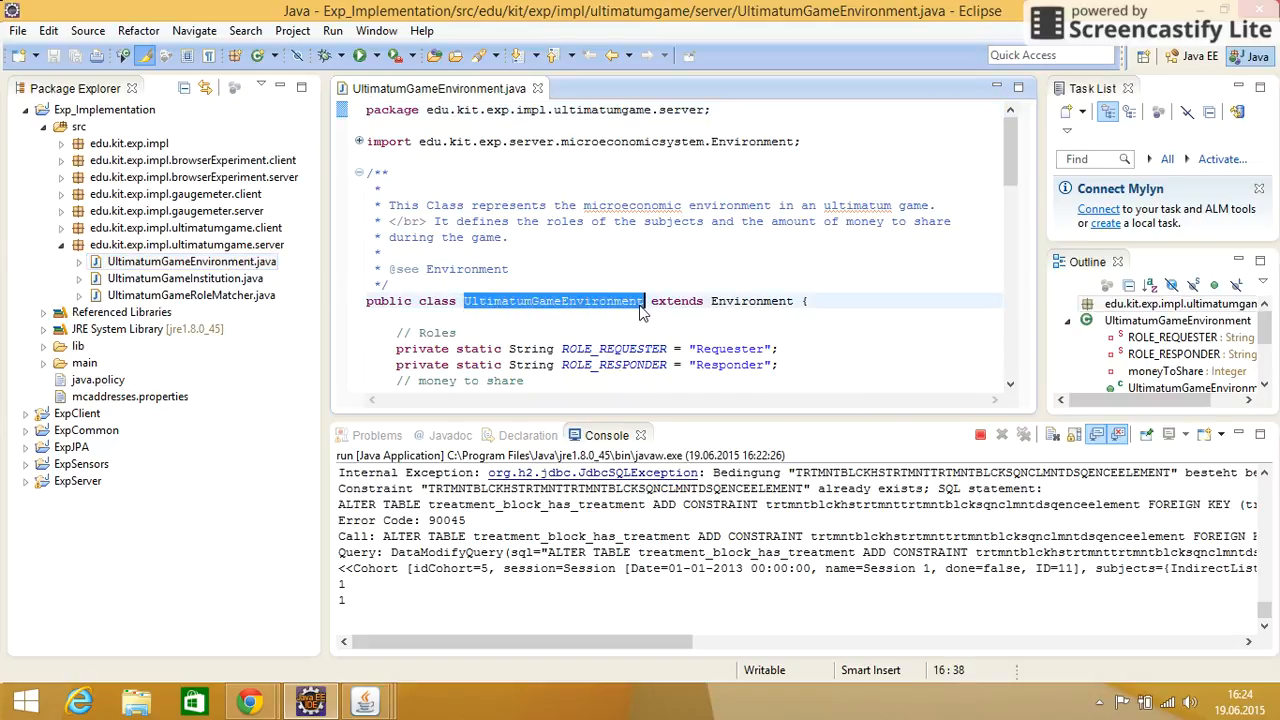
pyautogui.rightClick(629, 306)
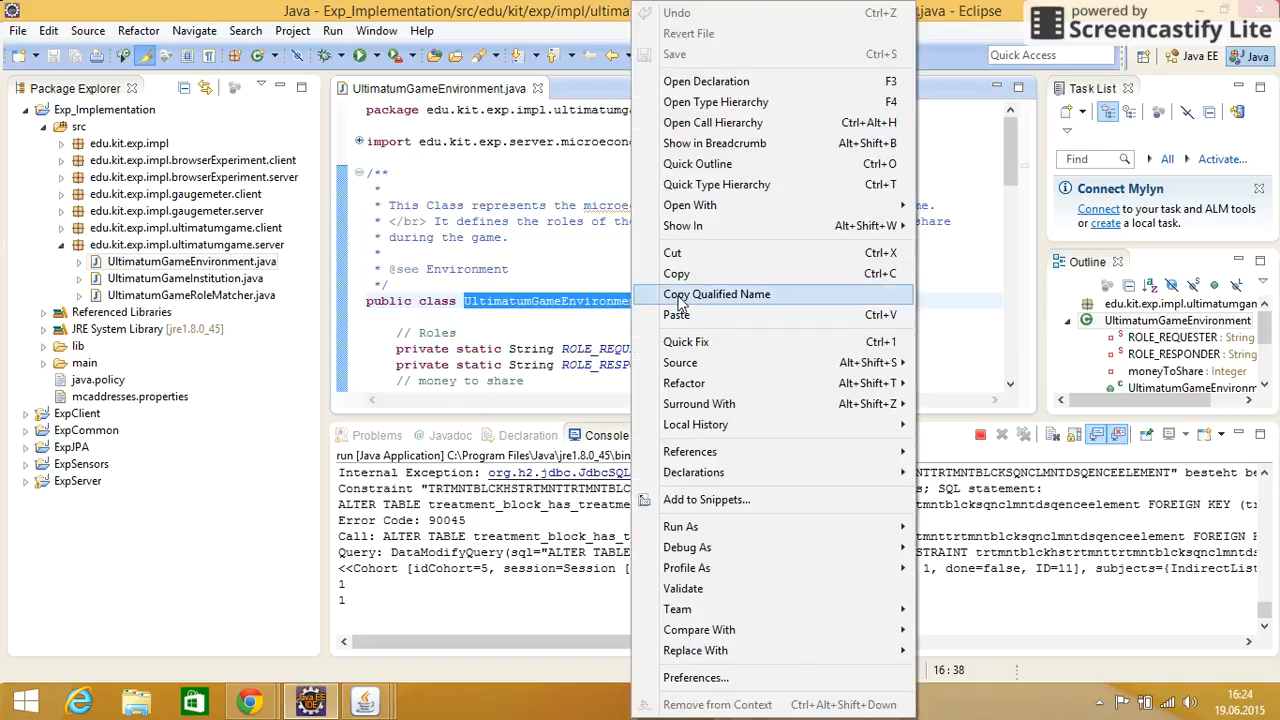
pyautogui.click(734, 295)
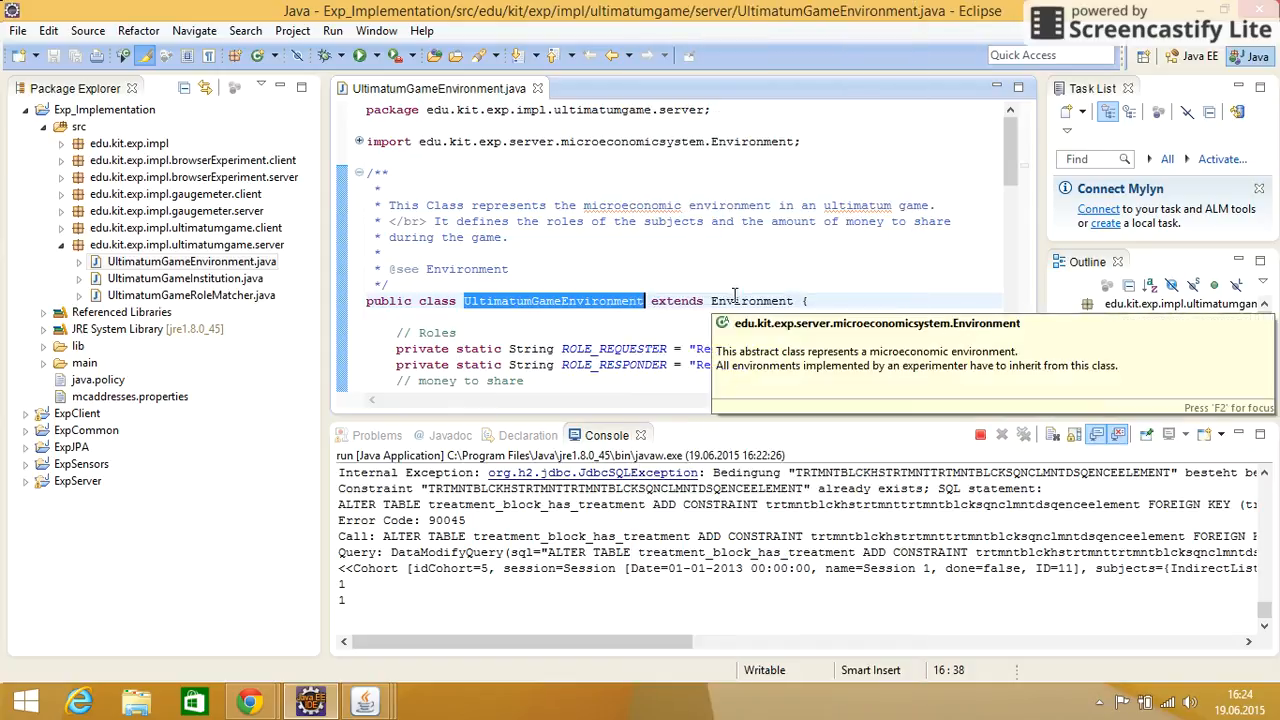
# Return to the New Treatment dialog and paste the copied class name as the Environment Factory Key
pyautogui.moveTo(365, 700)
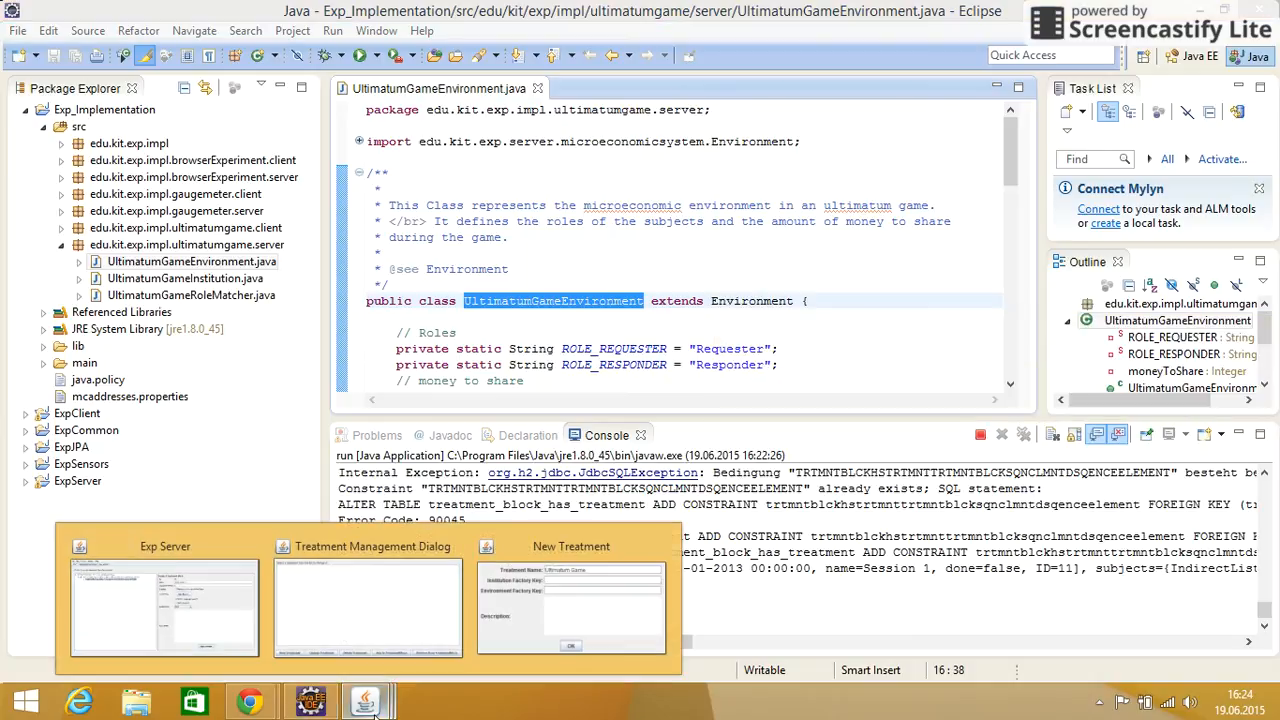
pyautogui.click(524, 645)
pyautogui.moveTo(255, 58); pyautogui.dragTo(651, 121)
pyautogui.click(573, 196)
pyautogui.hotkey('ctrl', 'v')
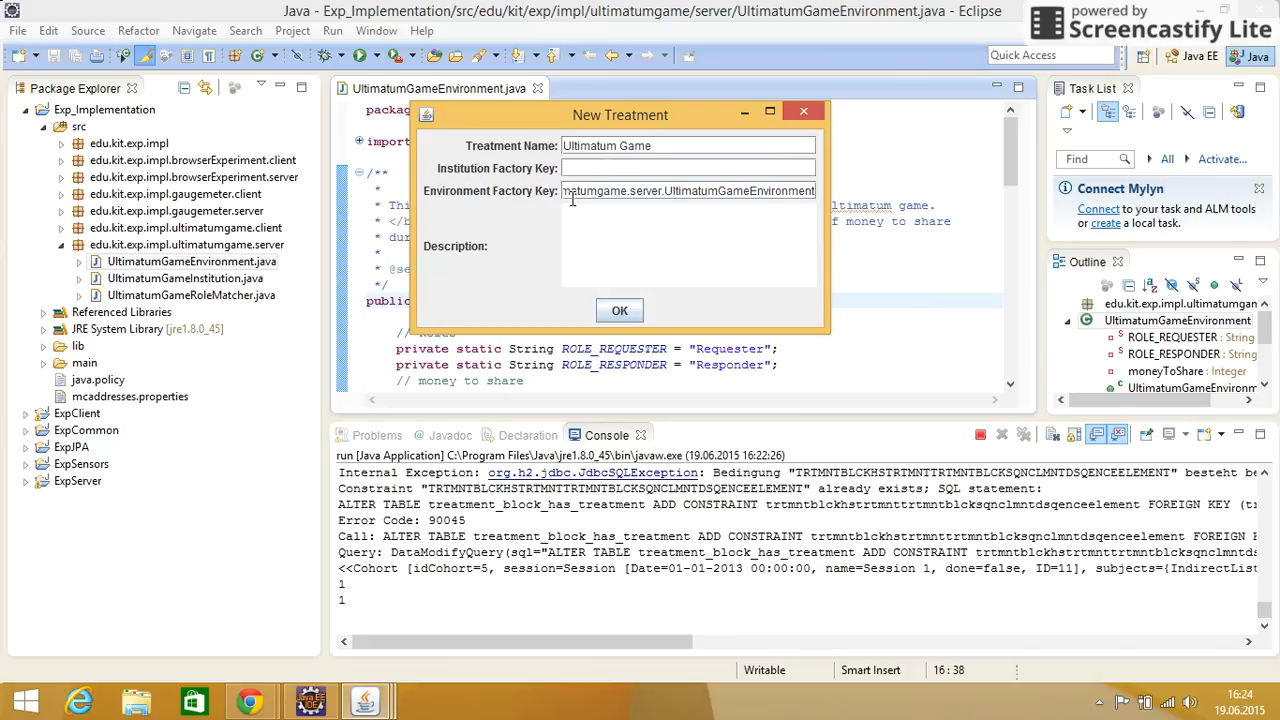
# Enter the copied class name as the Institution Factory Key, replace its ending to read UltimatumGameInstitution, and create the treatment
pyautogui.click(717, 167)
pyautogui.hotkey('ctrl', 'v')
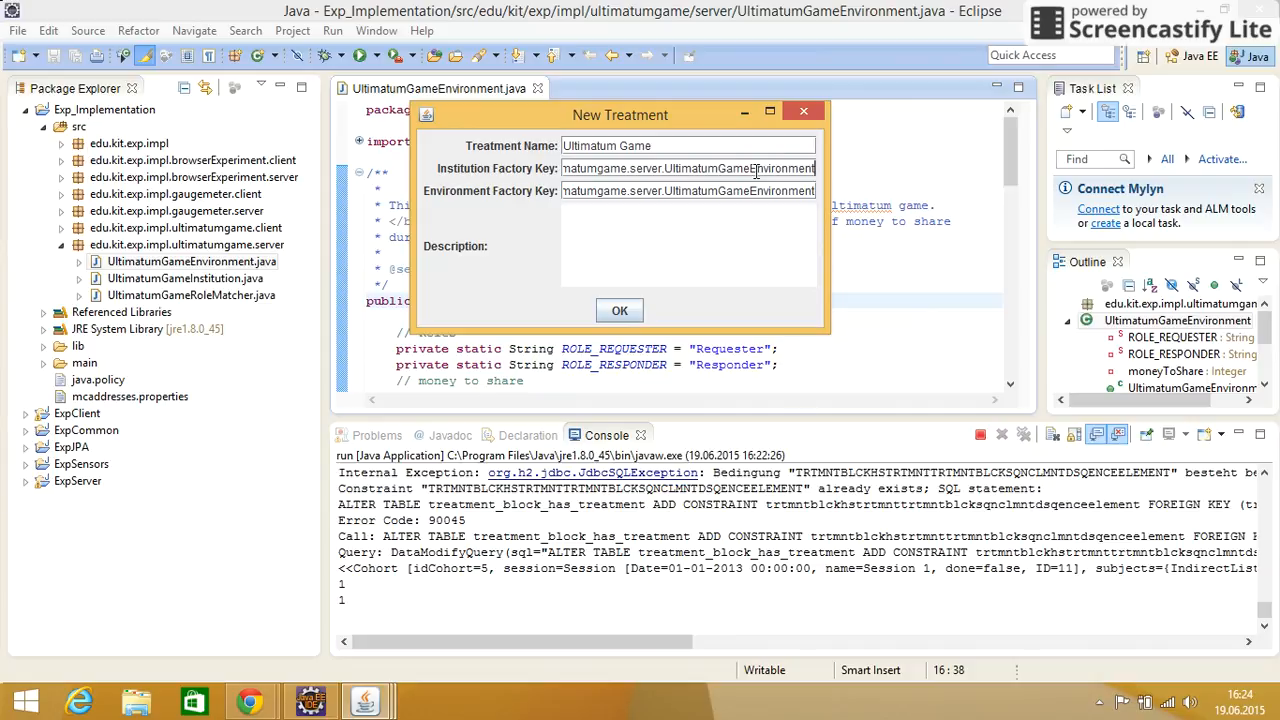
pyautogui.moveTo(751, 167); pyautogui.dragTo(1094, 161)
pyautogui.click(1095, 161)
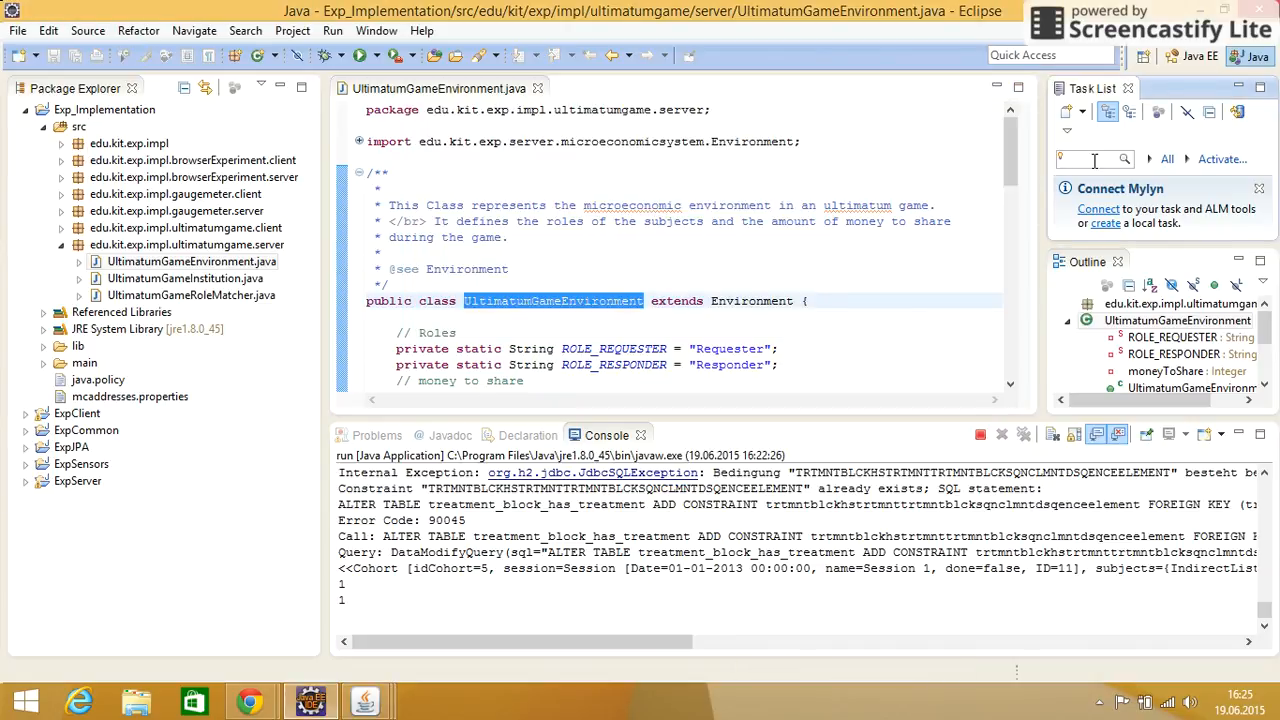
pyautogui.click(365, 700)
pyautogui.click(522, 617)
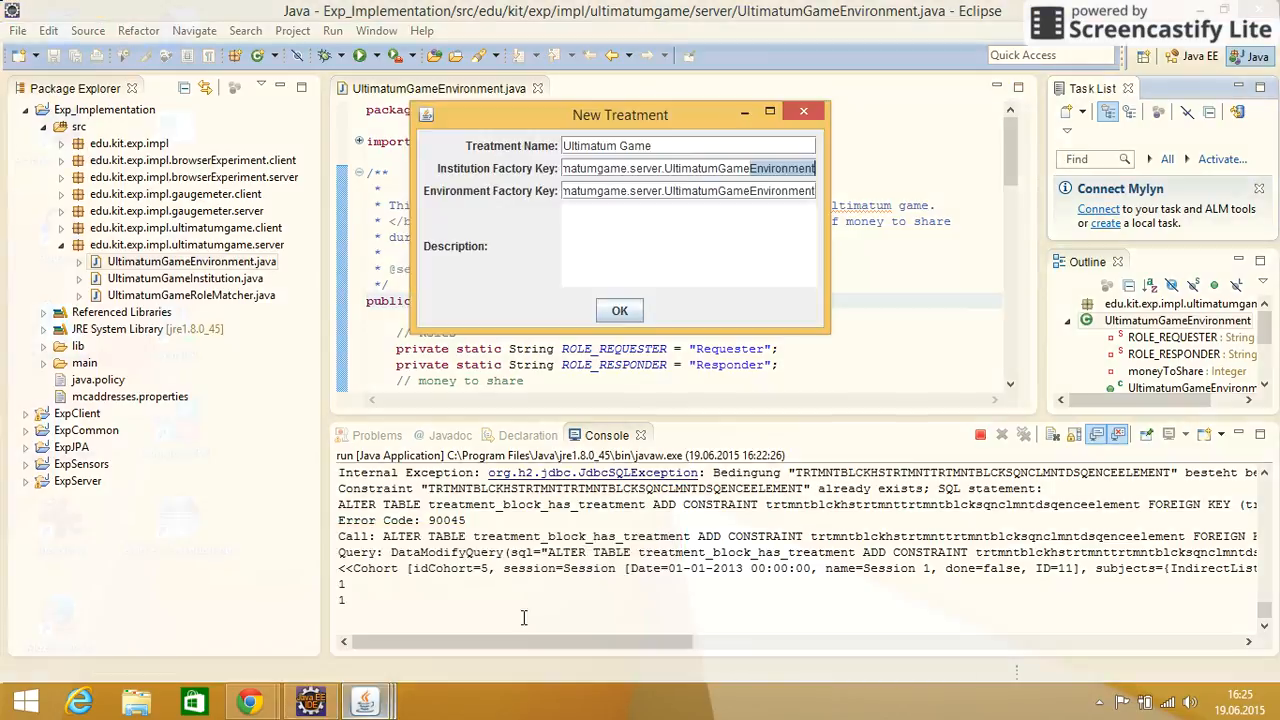
pyautogui.write('Institu')
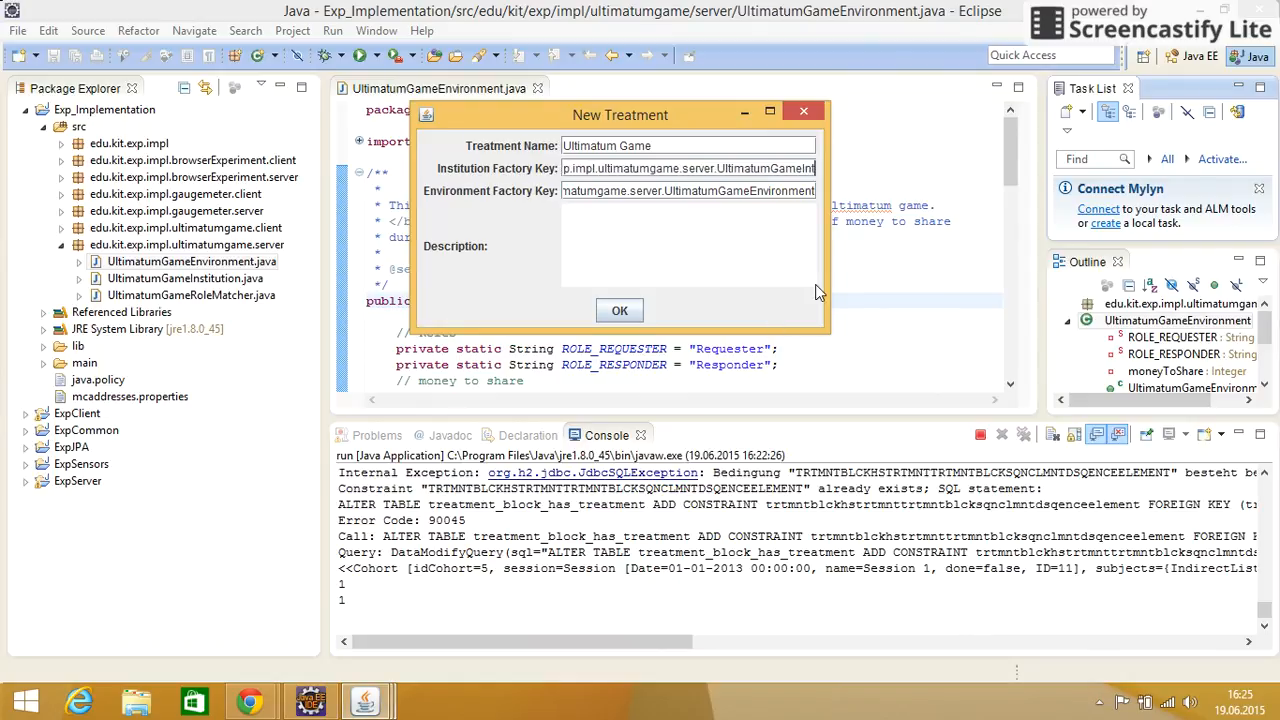
pyautogui.write('tiin')
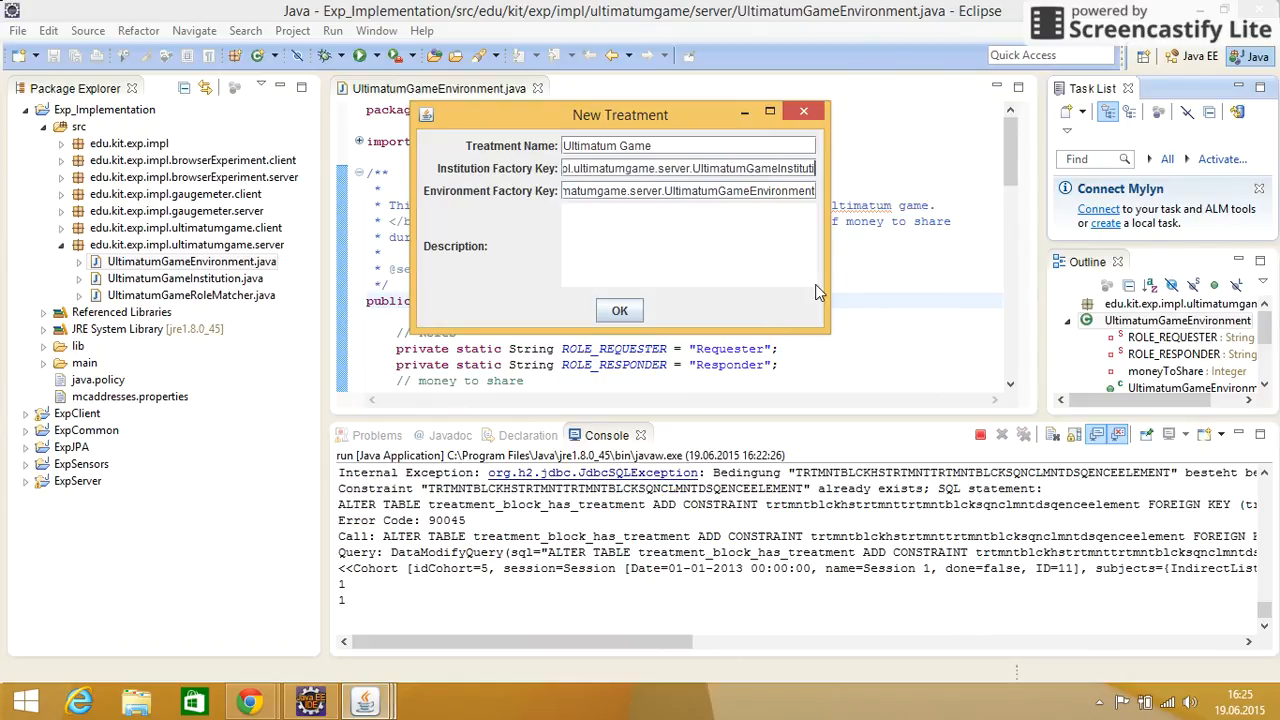
pyautogui.press('BackSpace')
pyautogui.press('BackSpace')
pyautogui.write('on')
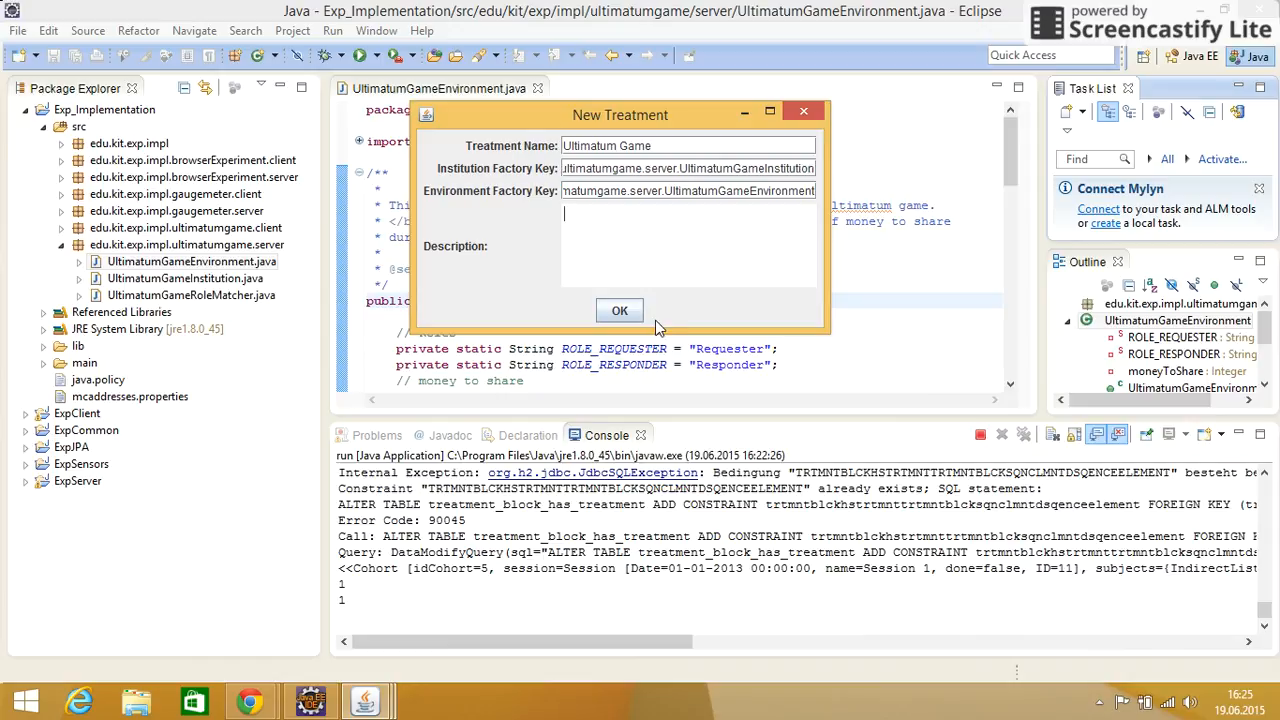
pyautogui.click(617, 311)
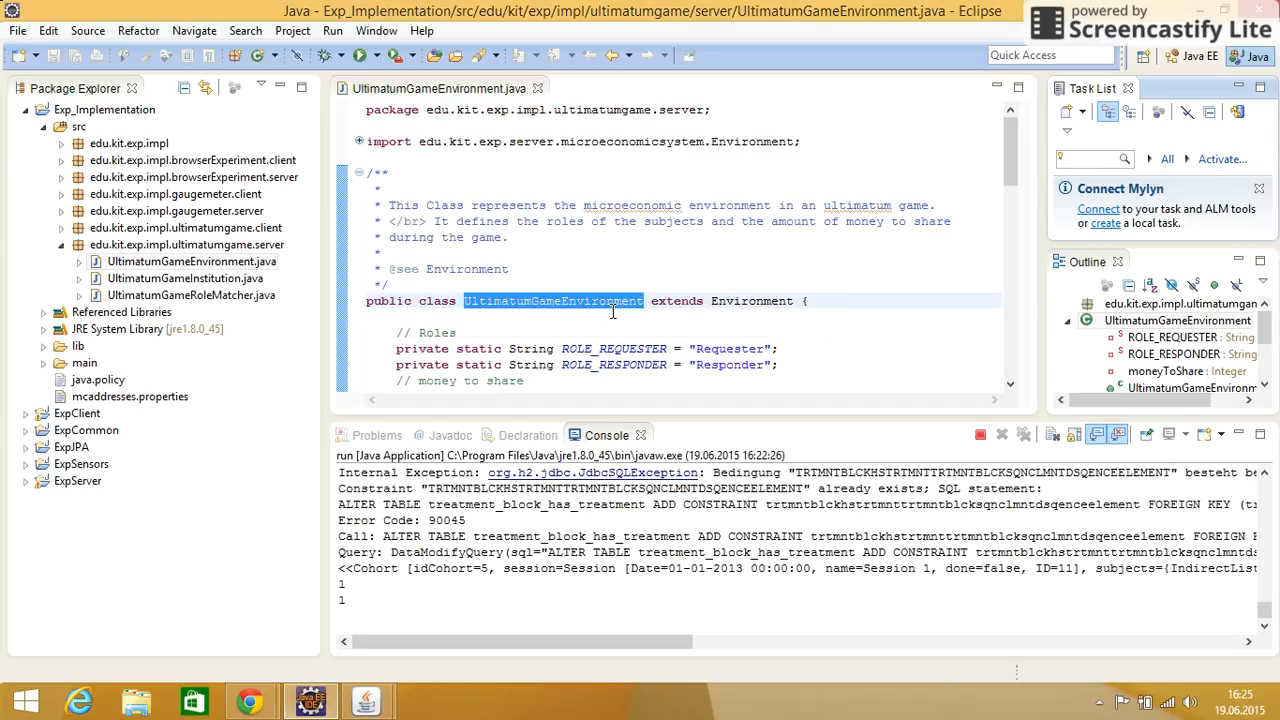
# Add the Ultimatum Game treatment to the treatment block and return from treatment management to the experiment structure
pyautogui.moveTo(368, 700)
pyautogui.click(477, 600)
pyautogui.click(307, 242)
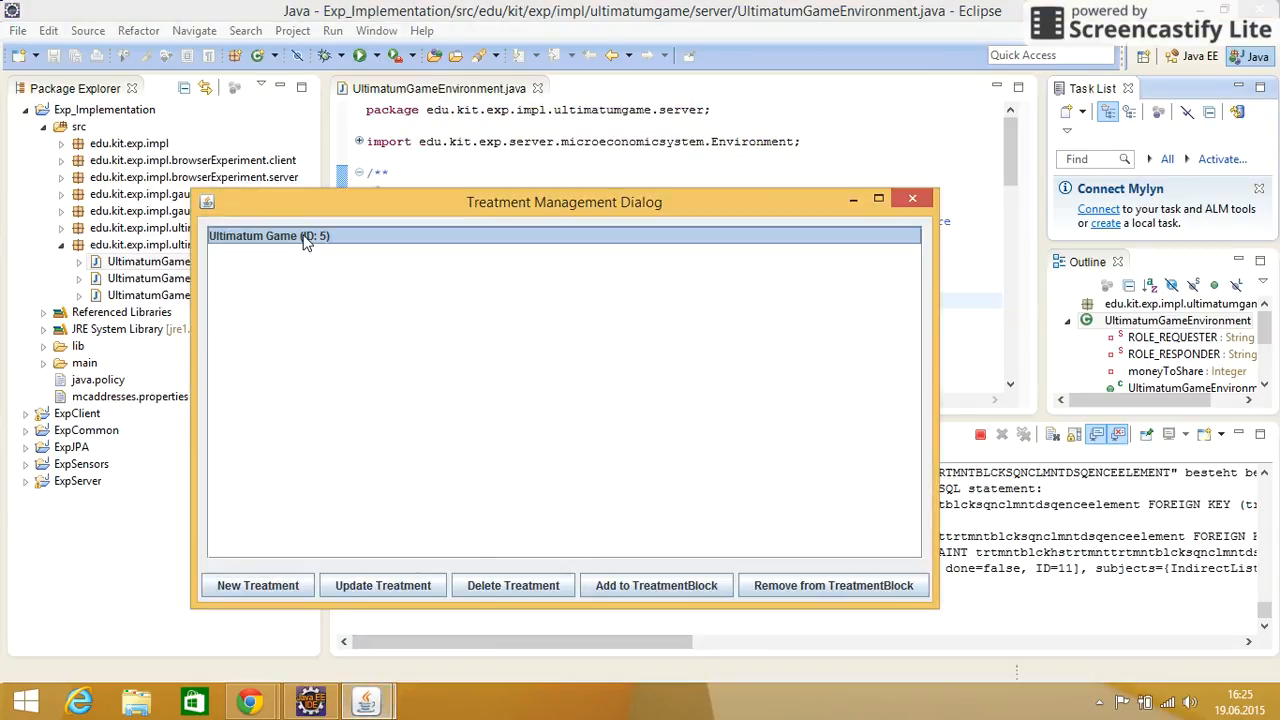
pyautogui.click(660, 590)
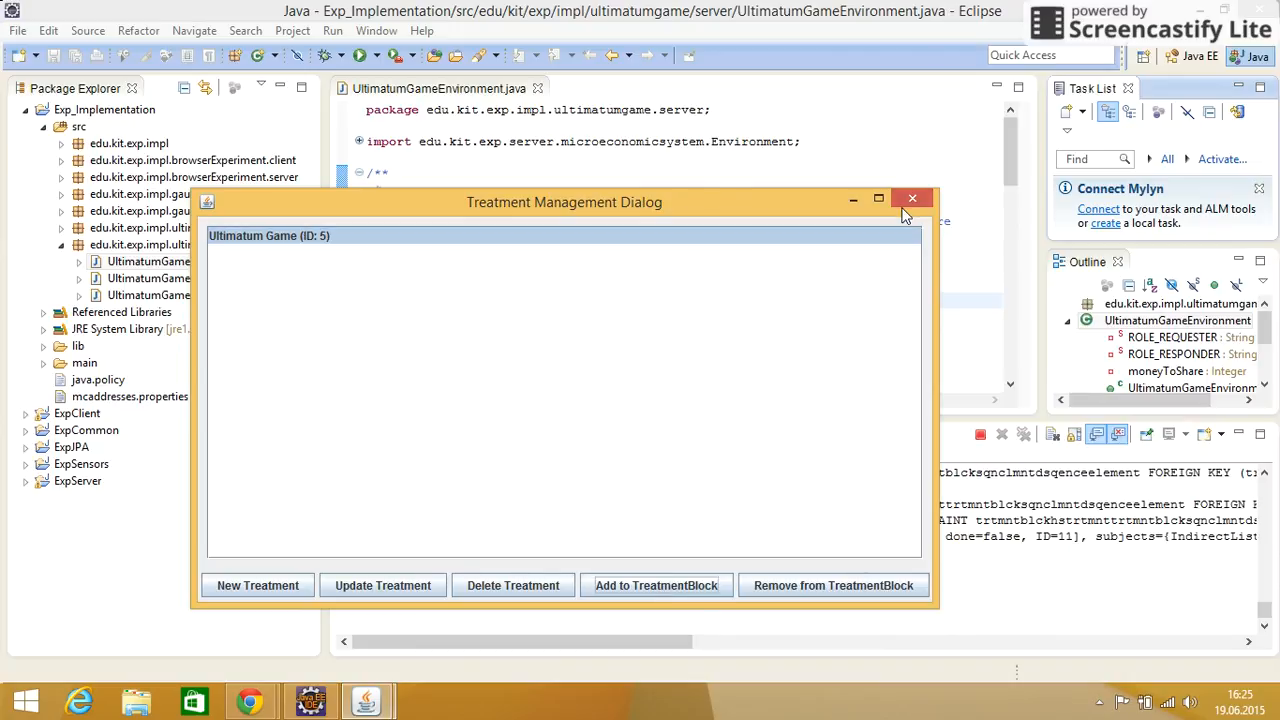
pyautogui.click(911, 201)
pyautogui.click(368, 703)
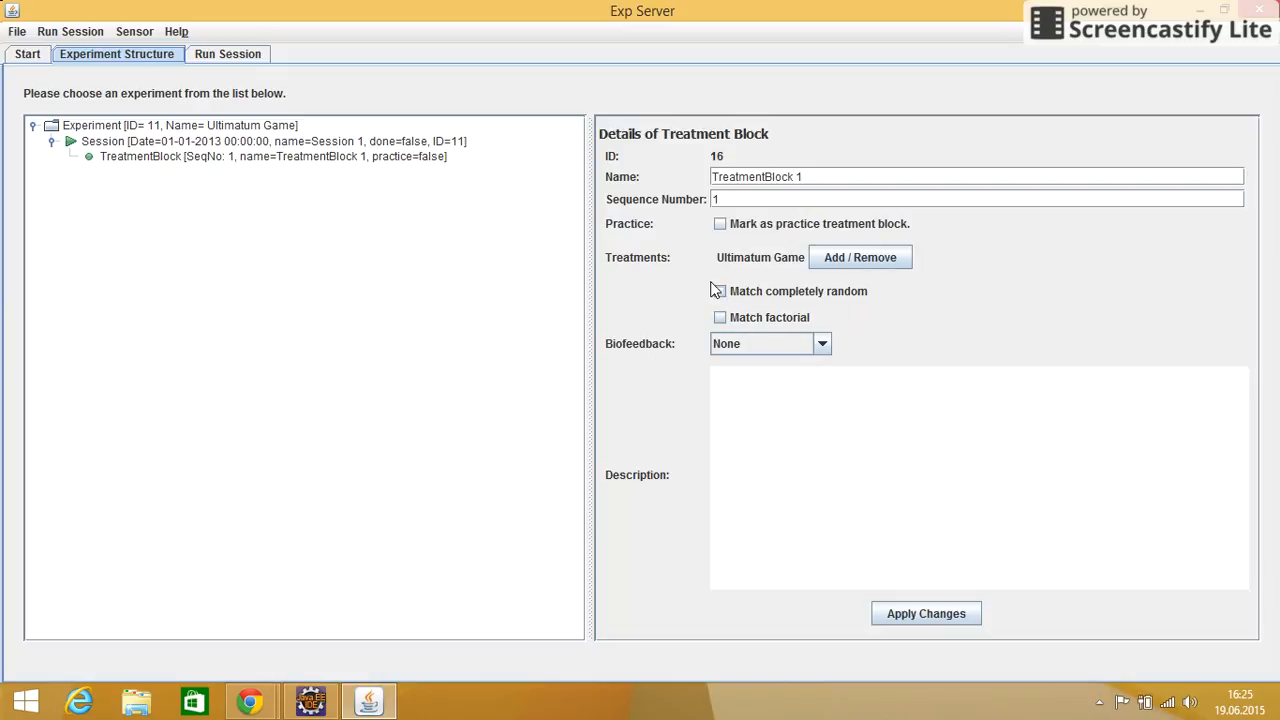
# Create 2 periods in TreatmentBlock 1 of the Ultimatum Game experiment
pyautogui.click(170, 165)
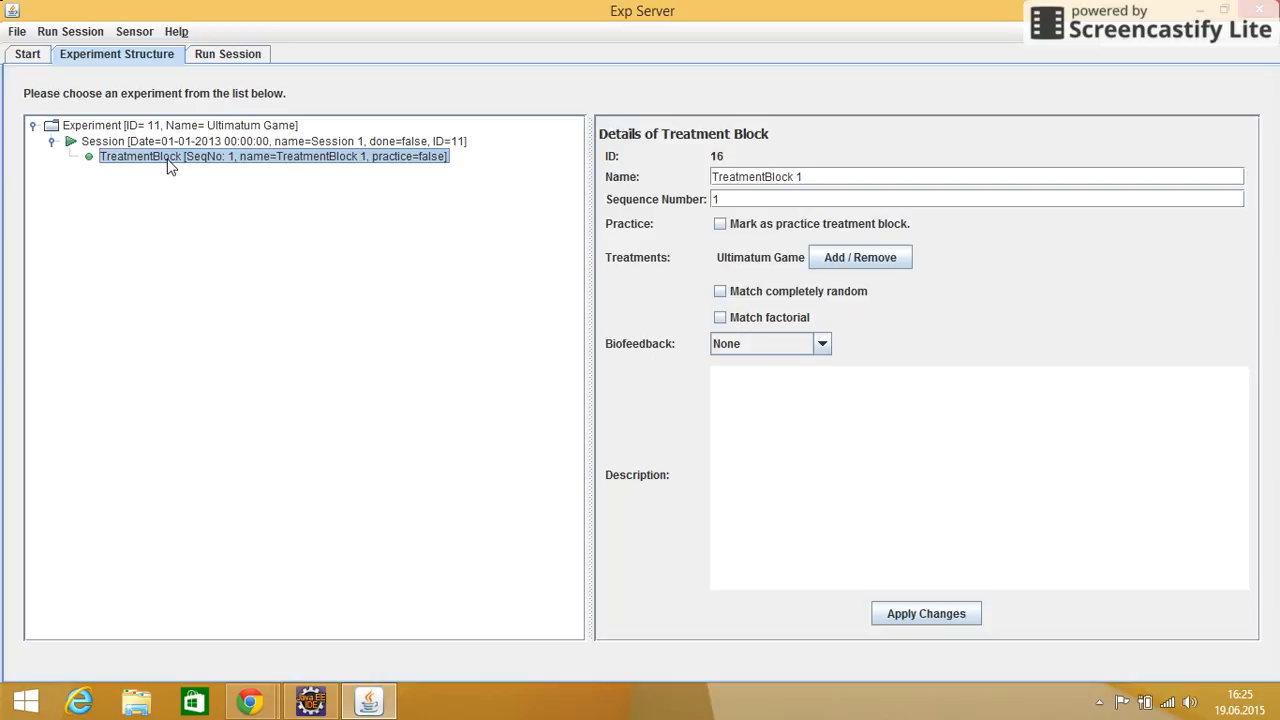
pyautogui.rightClick(170, 167)
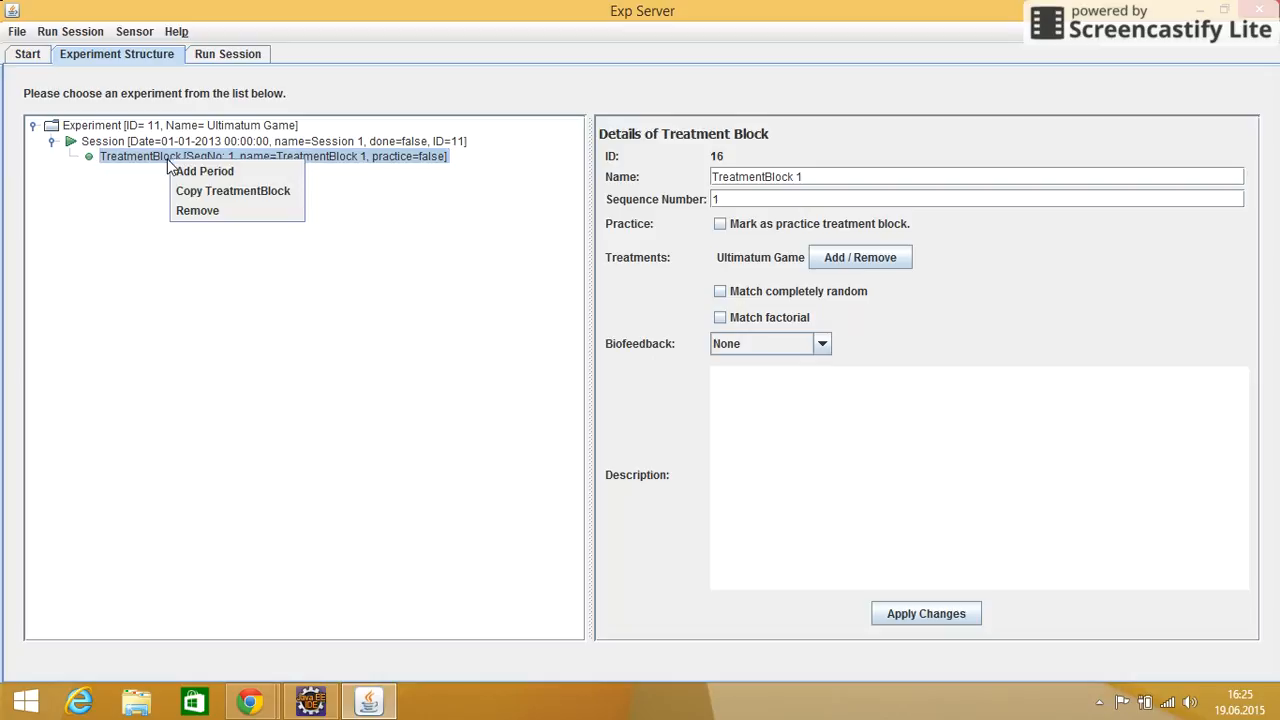
pyautogui.click(218, 177)
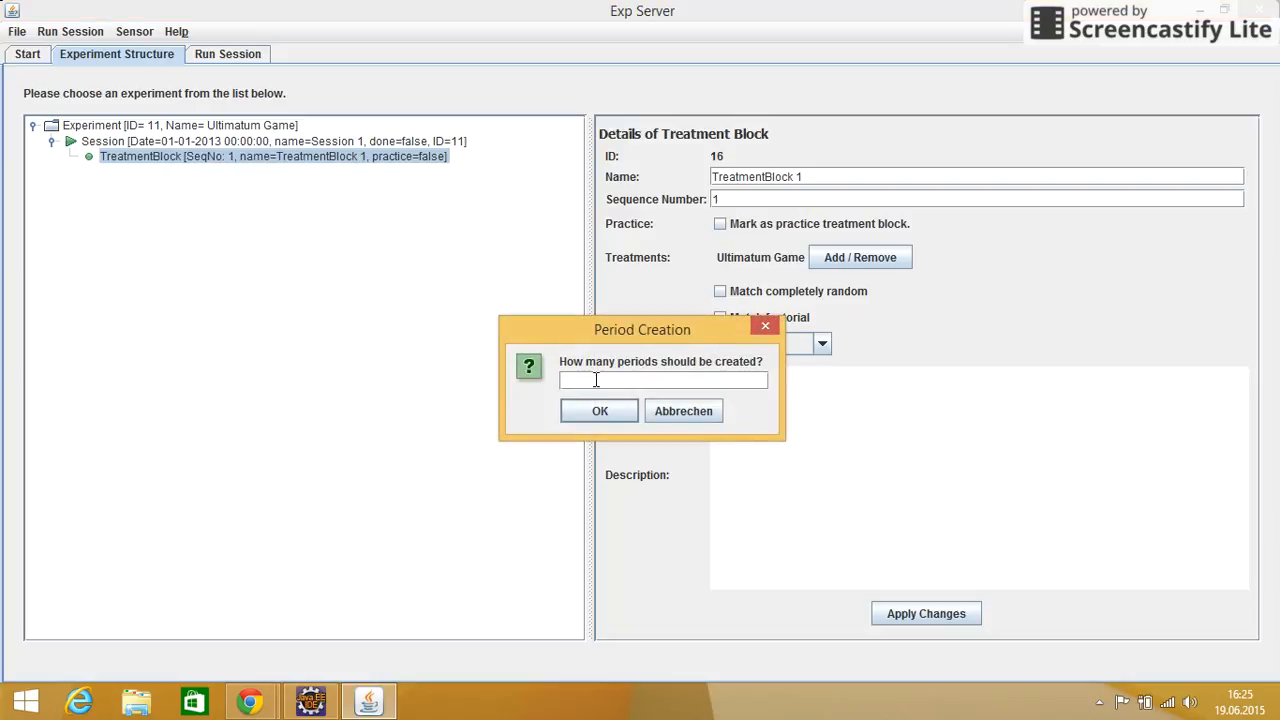
pyautogui.write('2')
pyautogui.click(597, 414)
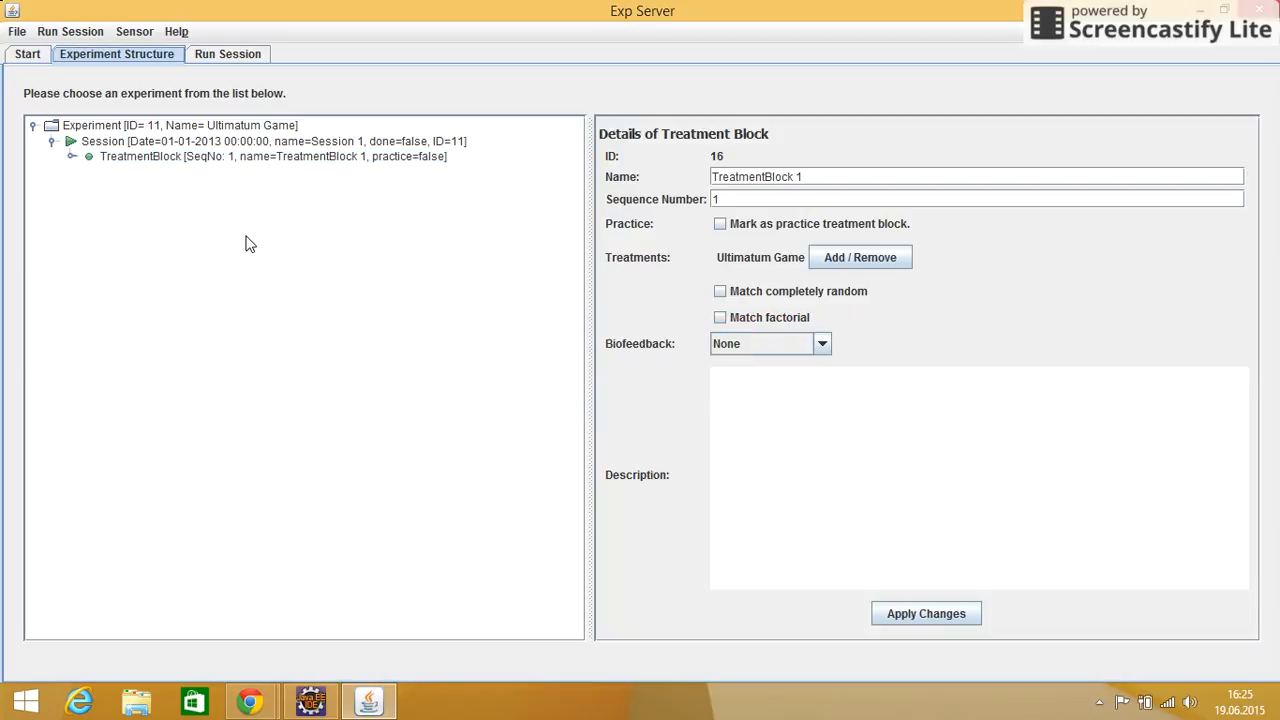
# Add a pause to Session 1
pyautogui.click(113, 148)
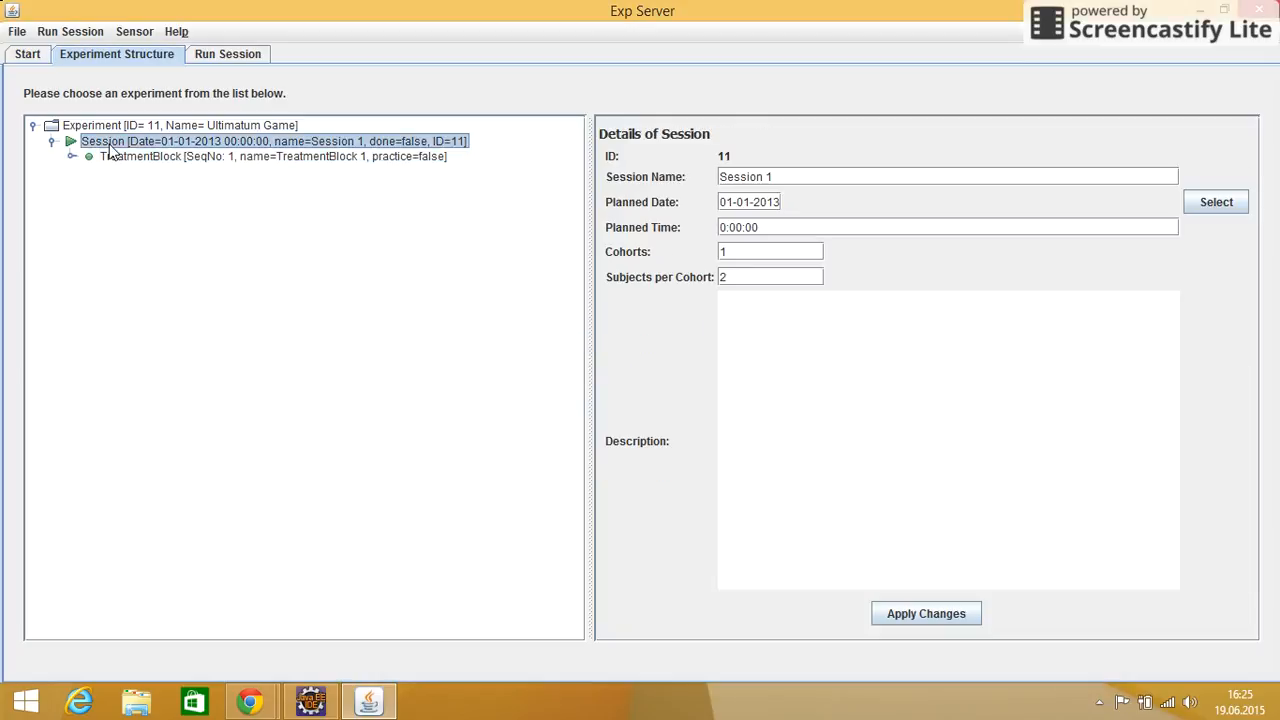
pyautogui.rightClick(113, 148)
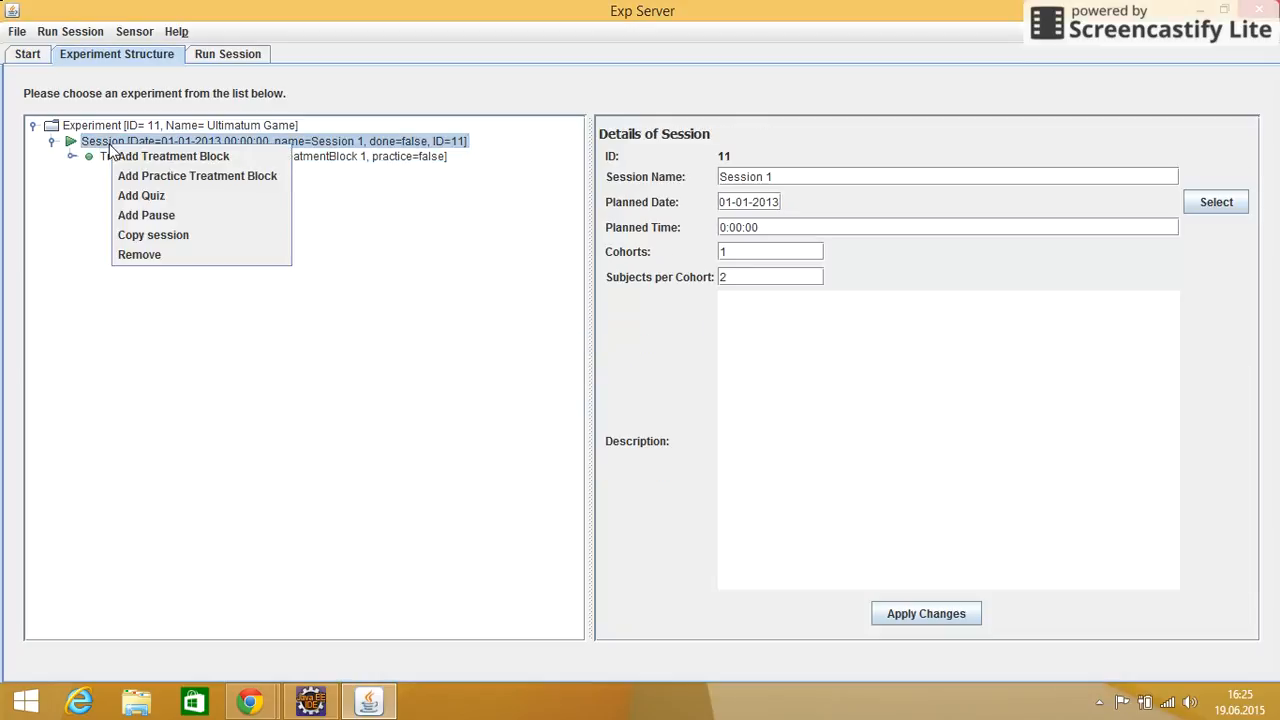
pyautogui.click(165, 219)
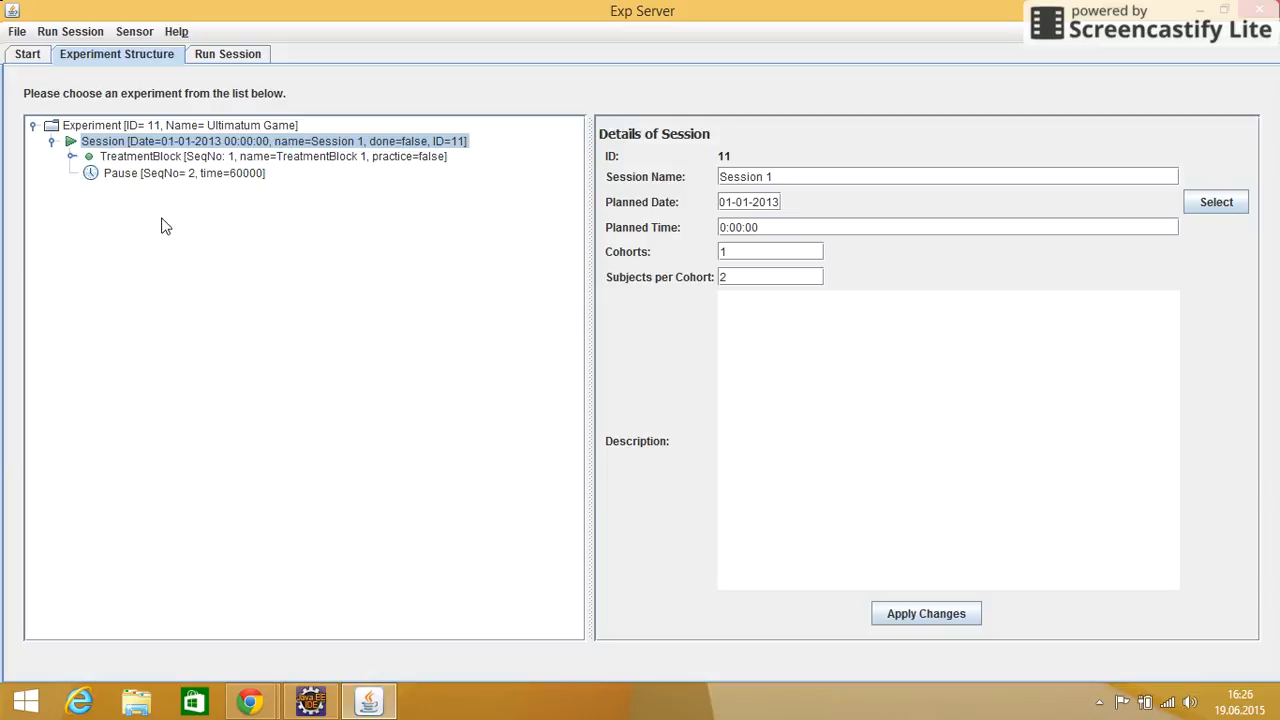
# Set the session pause's duration to 10 seconds and apply the change
pyautogui.click(118, 175)
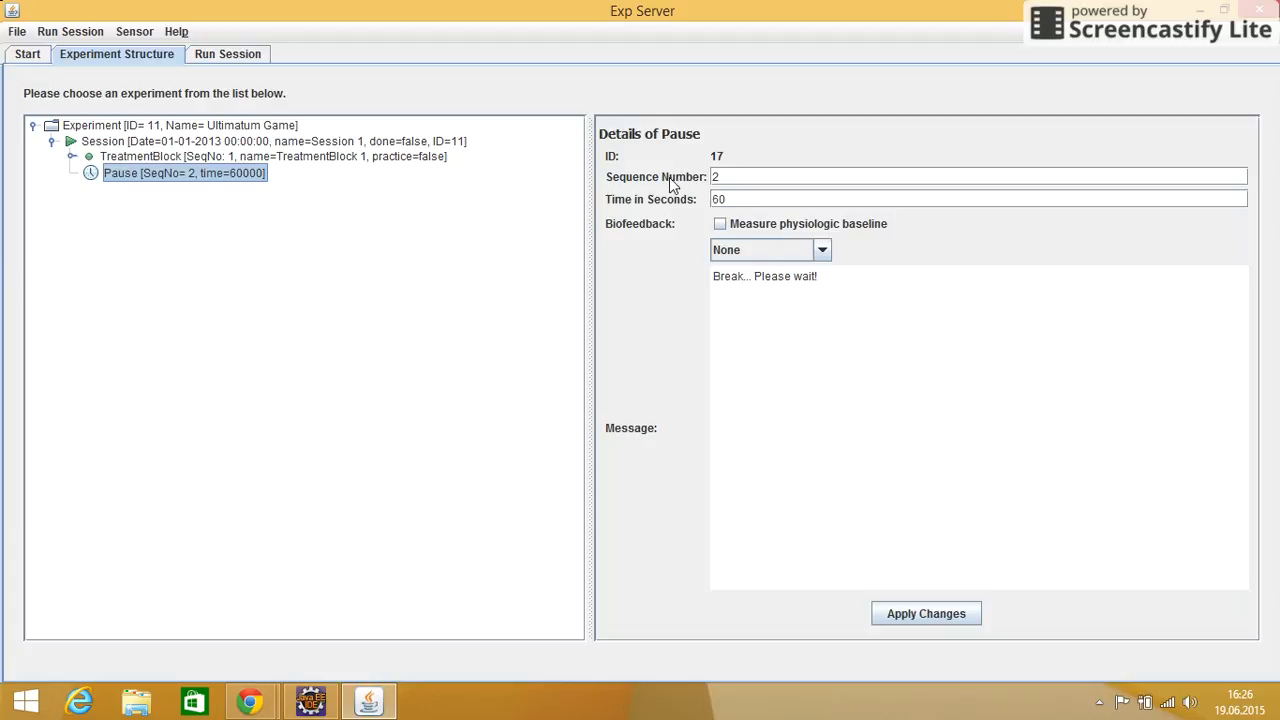
pyautogui.click(727, 177)
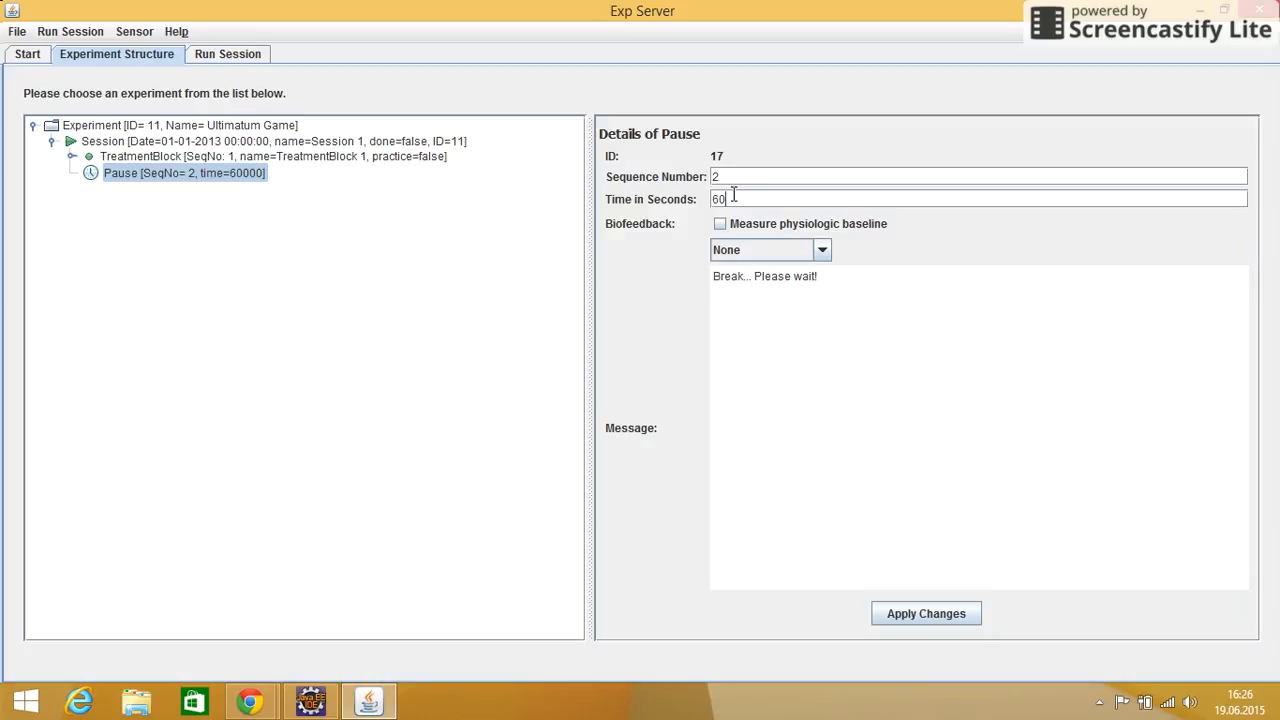
pyautogui.press('BackSpace')
pyautogui.press('BackSpace')
pyautogui.write('10')
pyautogui.click(920, 618)
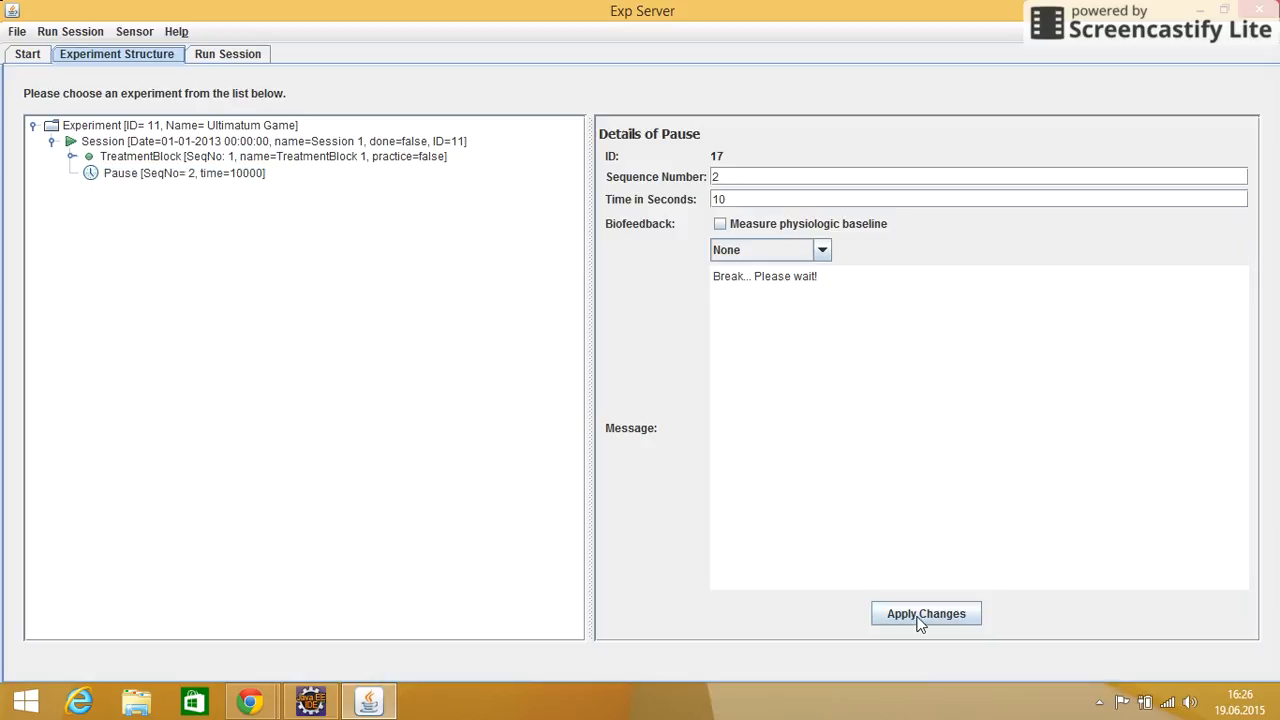
# Check the session configuration of Session 1 and dismiss the resulting message
pyautogui.click(112, 146)
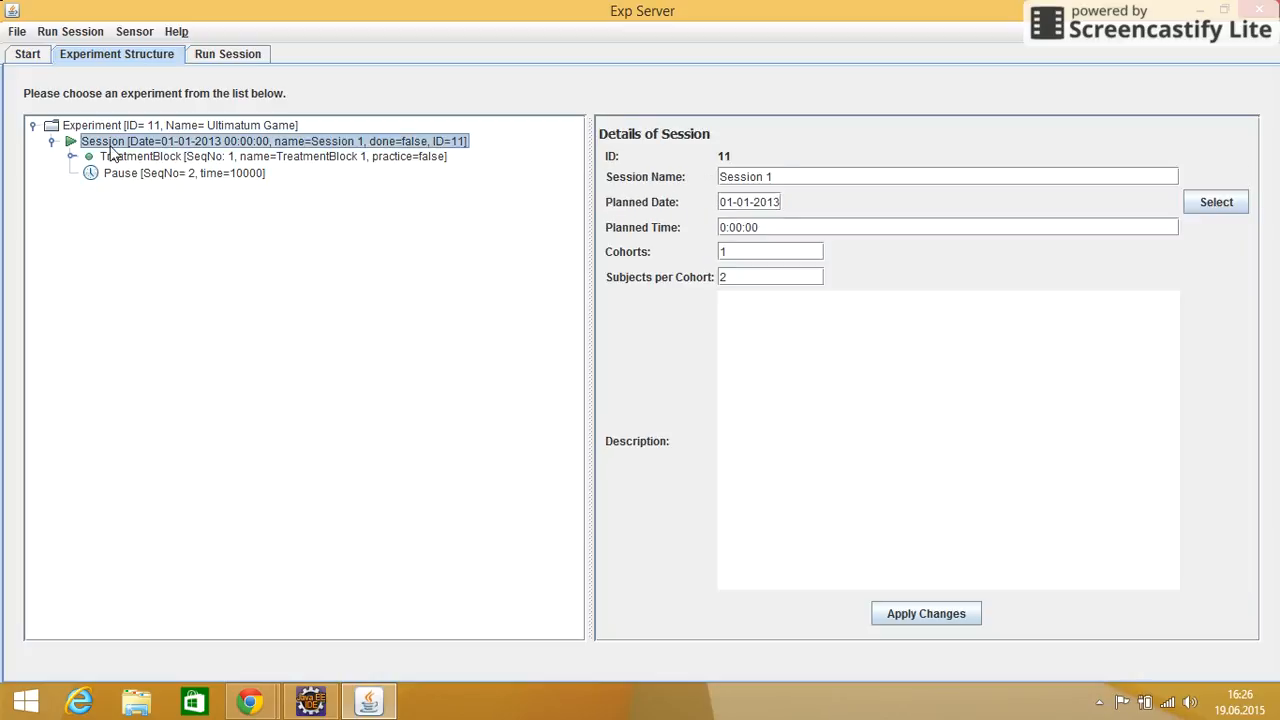
pyautogui.click(70, 32)
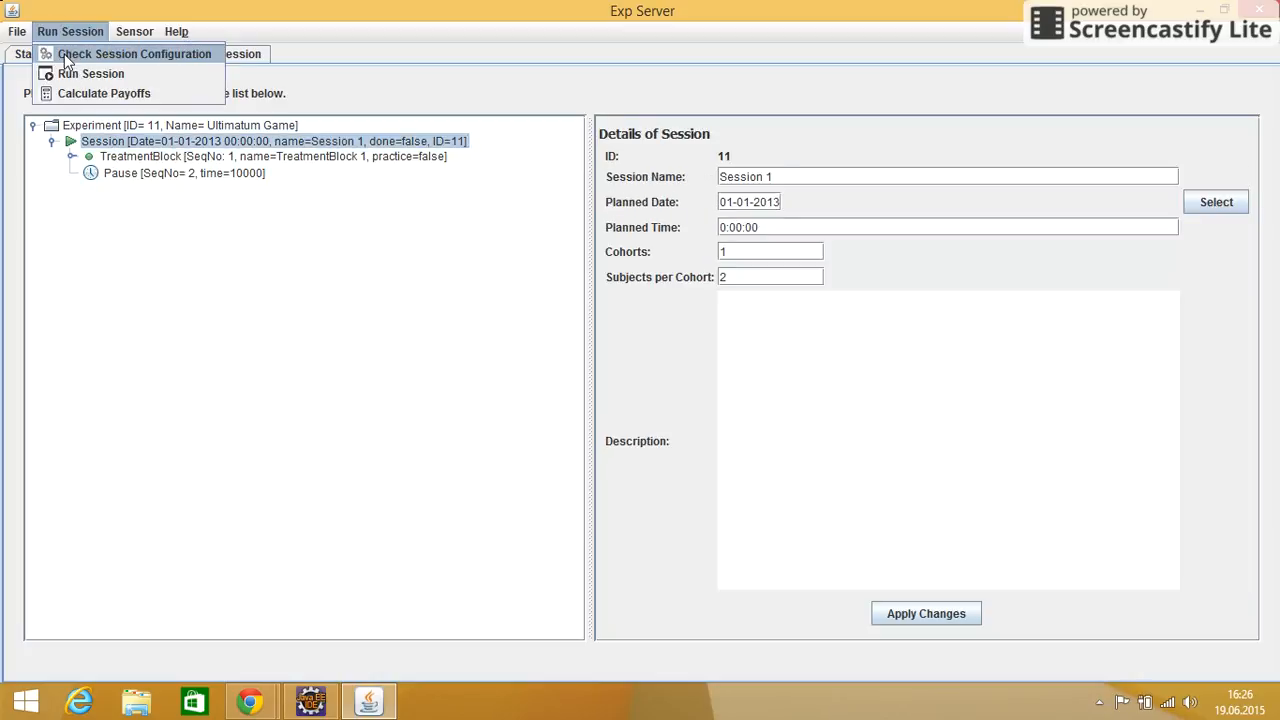
pyautogui.click(66, 58)
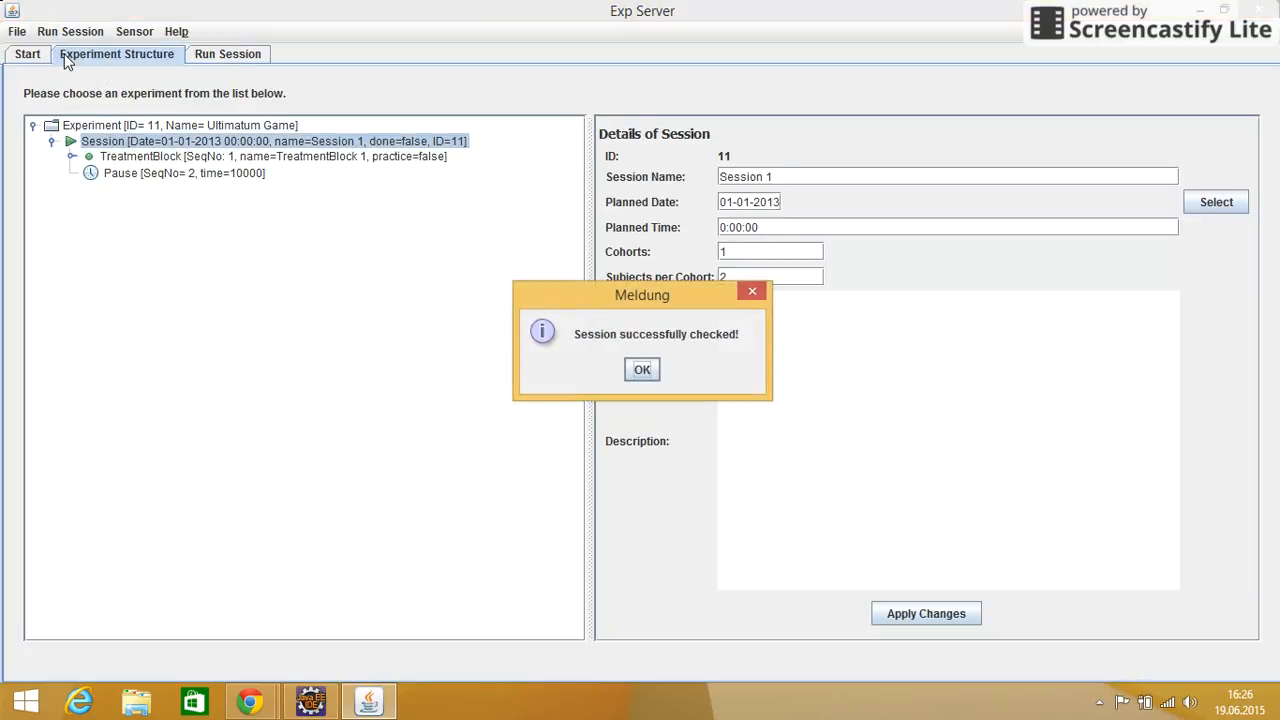
pyautogui.click(641, 370)
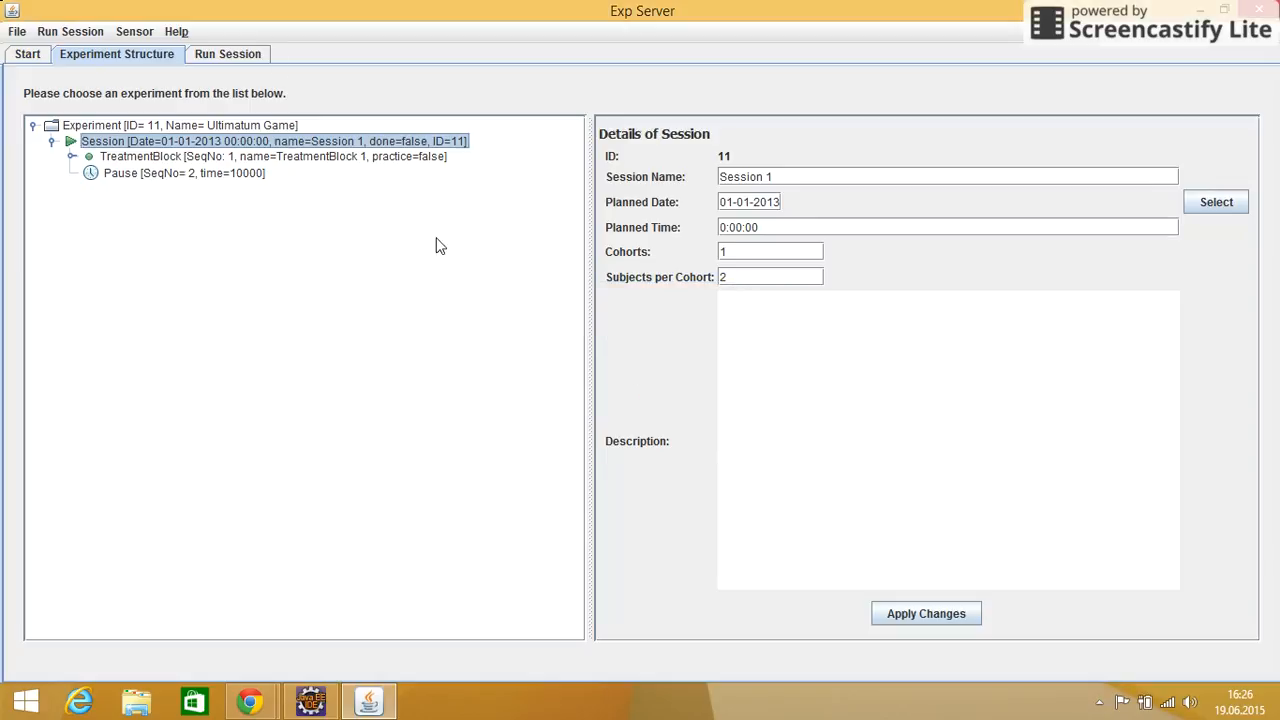
# Run Session 1 on the experiment server
pyautogui.click(176, 31)
pyautogui.click(60, 33)
pyautogui.click(60, 33)
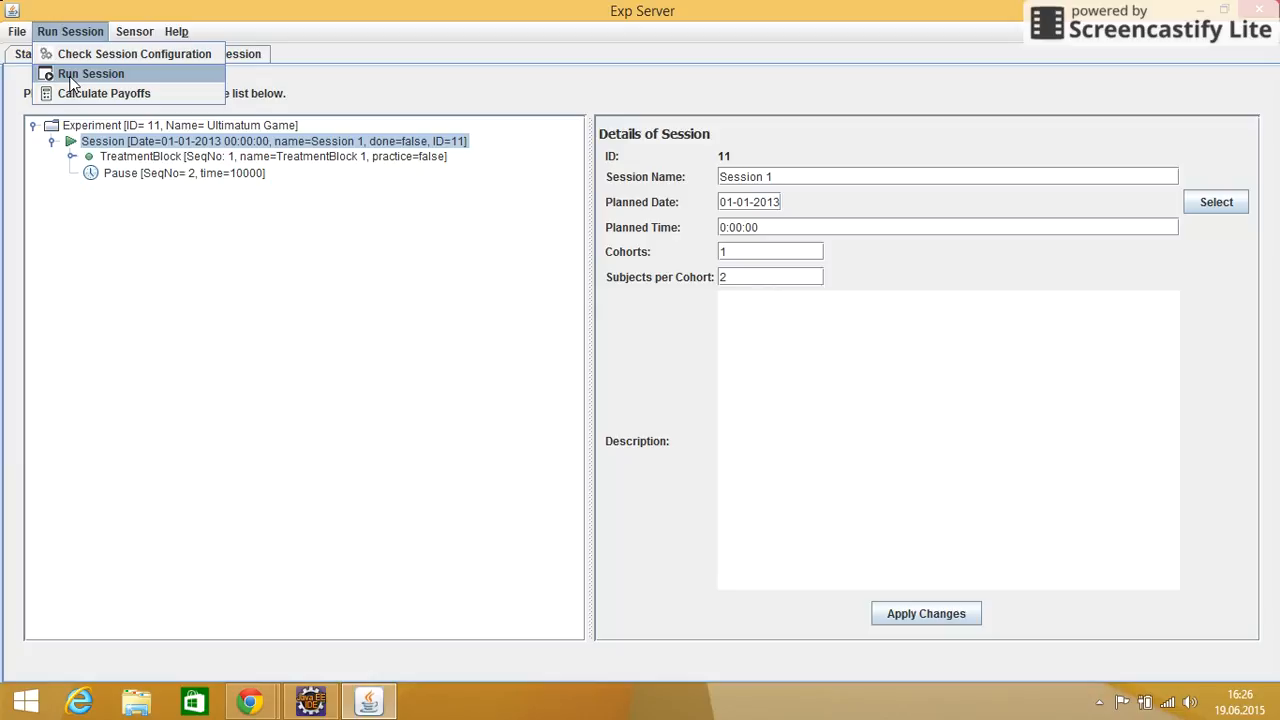
pyautogui.click(90, 74)
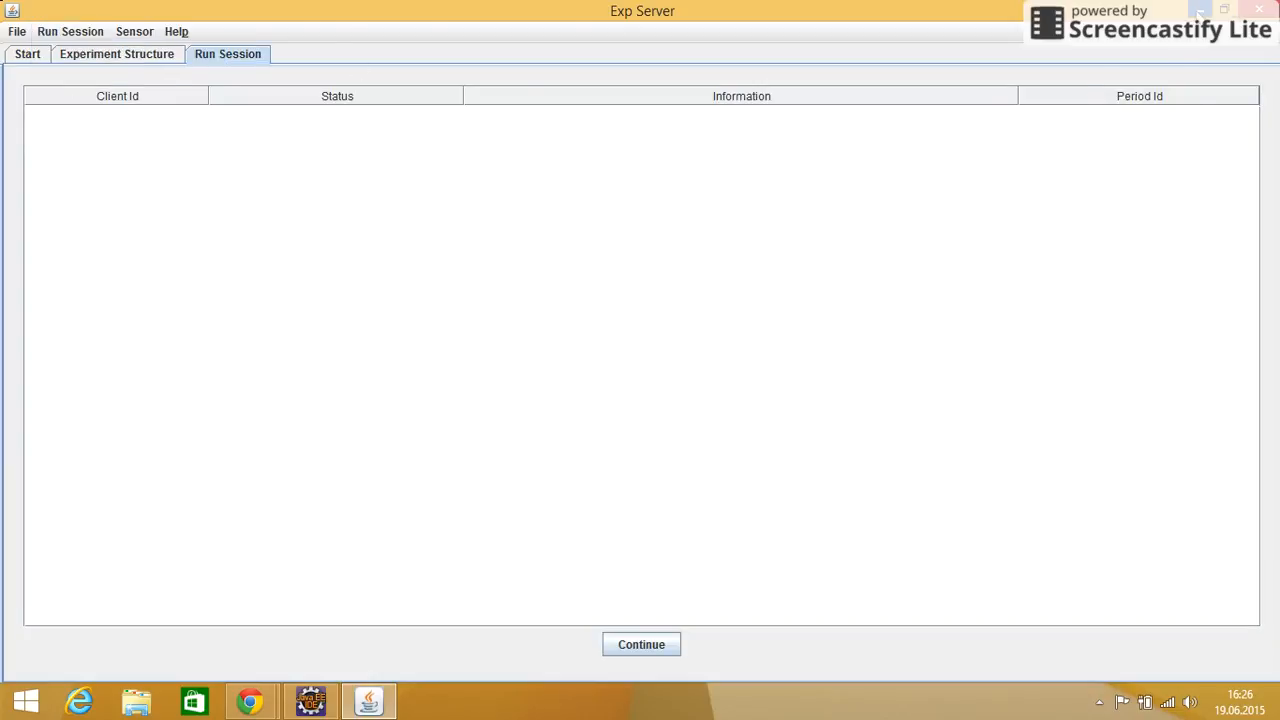
# Switch to Eclipse, launch another instance of the application as a client with option "c", and log that client in to the server
pyautogui.click(1201, 10)
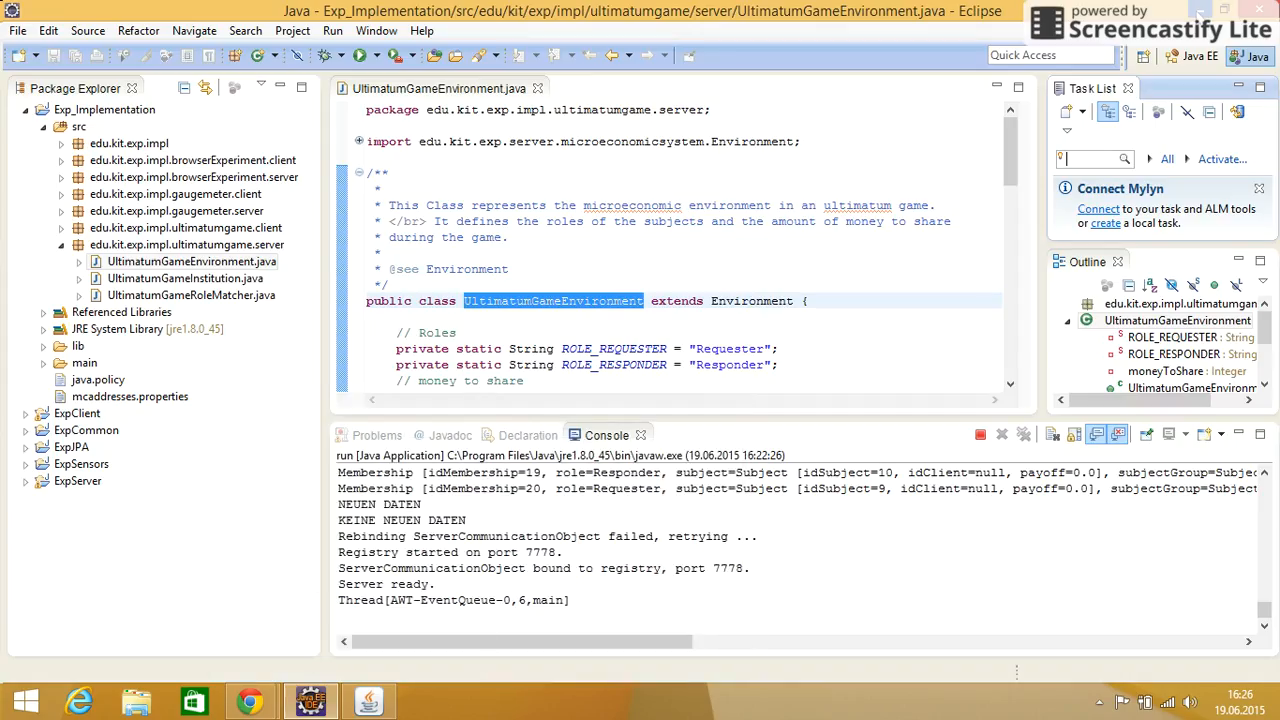
pyautogui.click(377, 56)
pyautogui.click(380, 76)
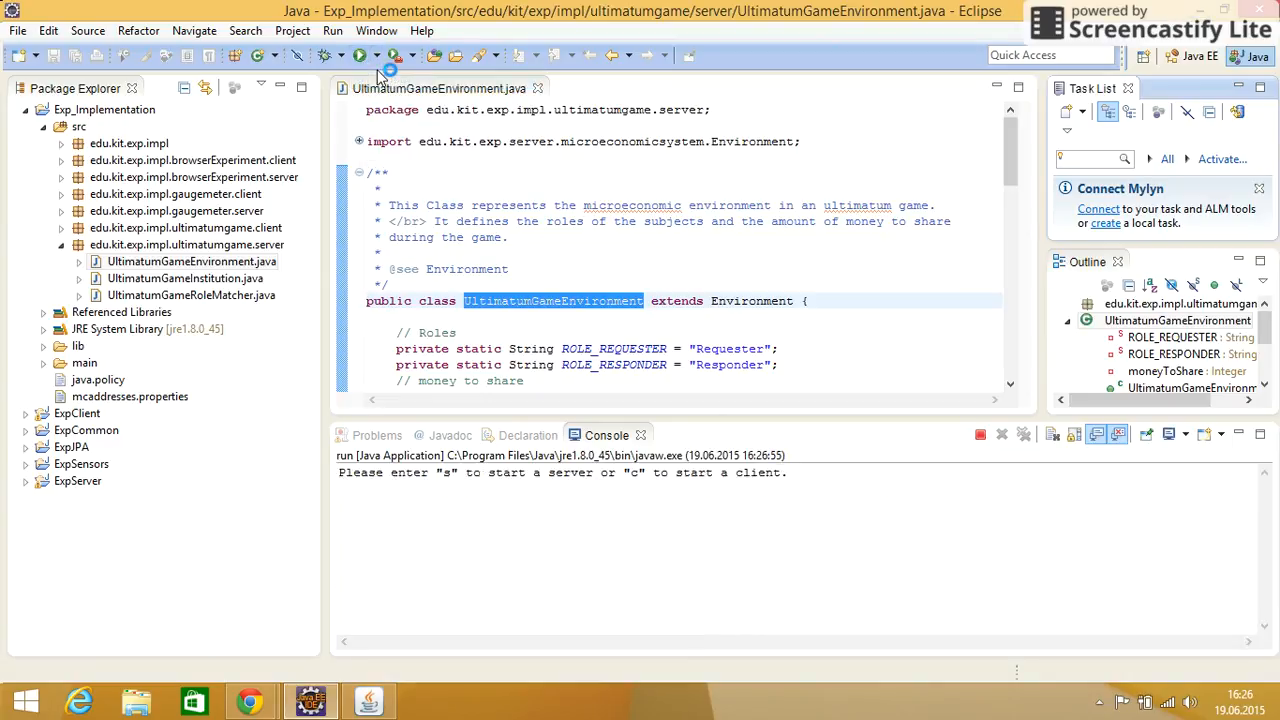
pyautogui.click(364, 488)
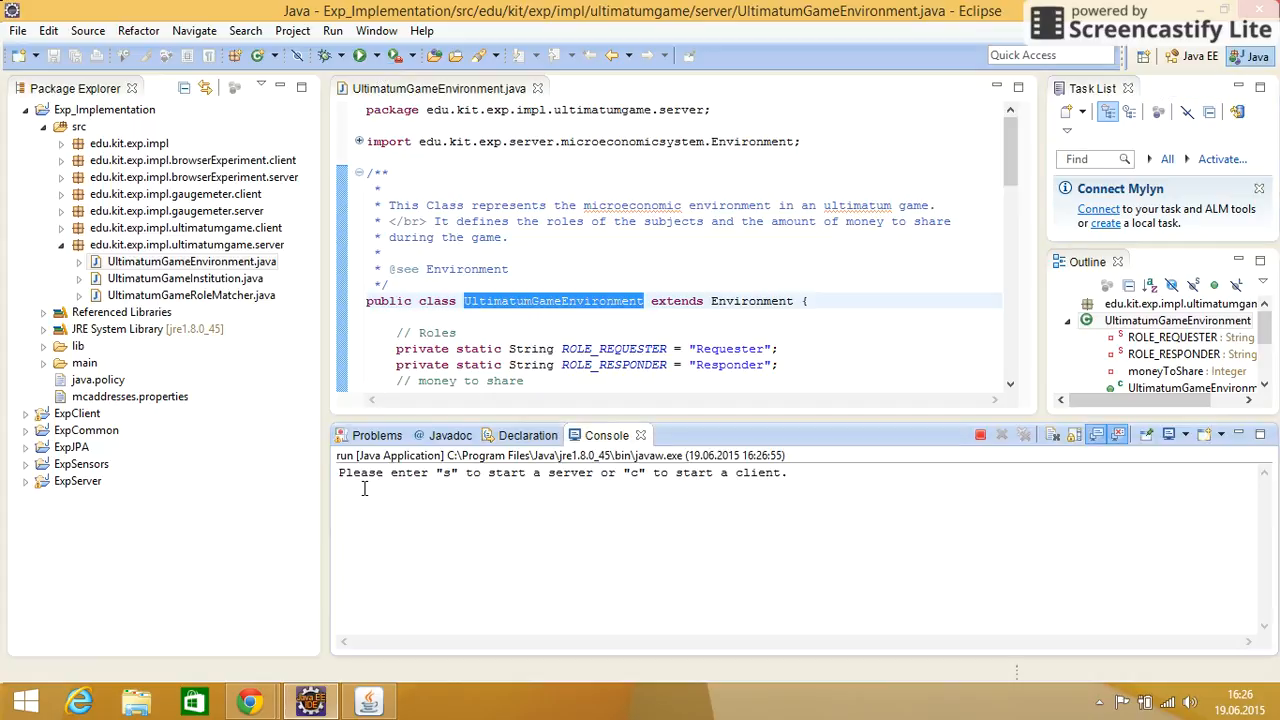
pyautogui.write('c')
pyautogui.press('Return')
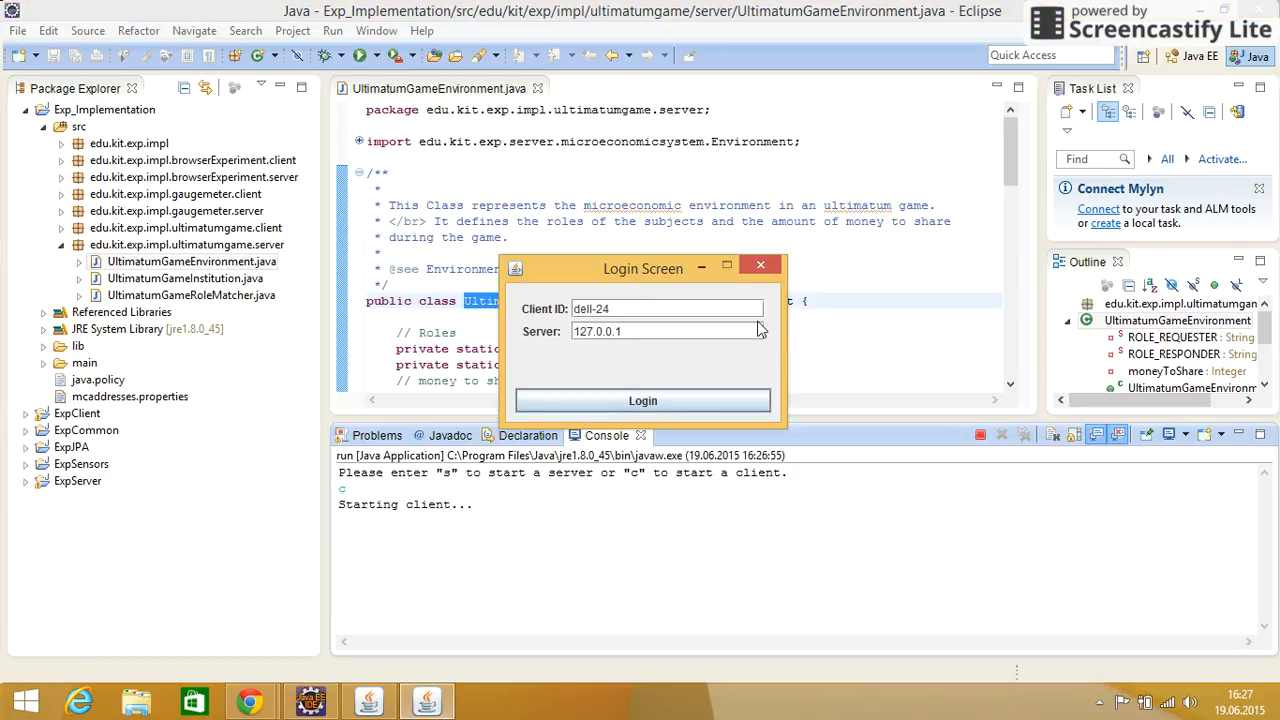
pyautogui.click(645, 401)
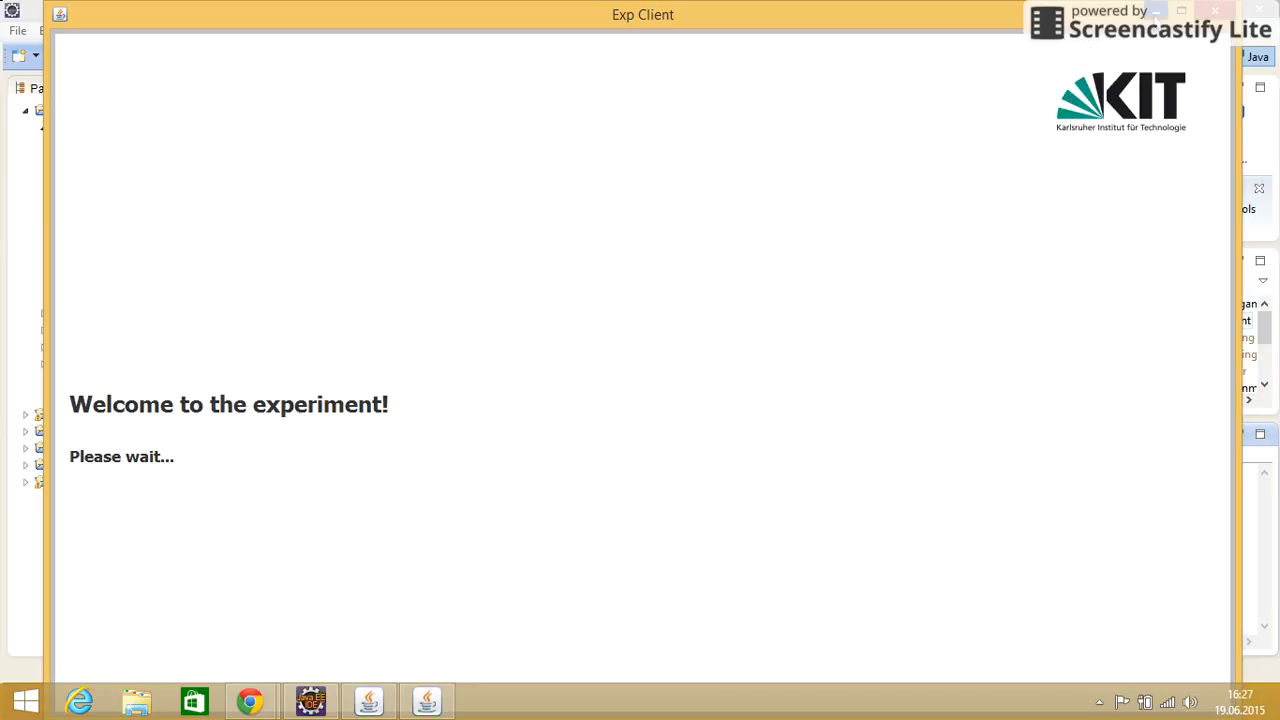
pyautogui.click(1157, 12)
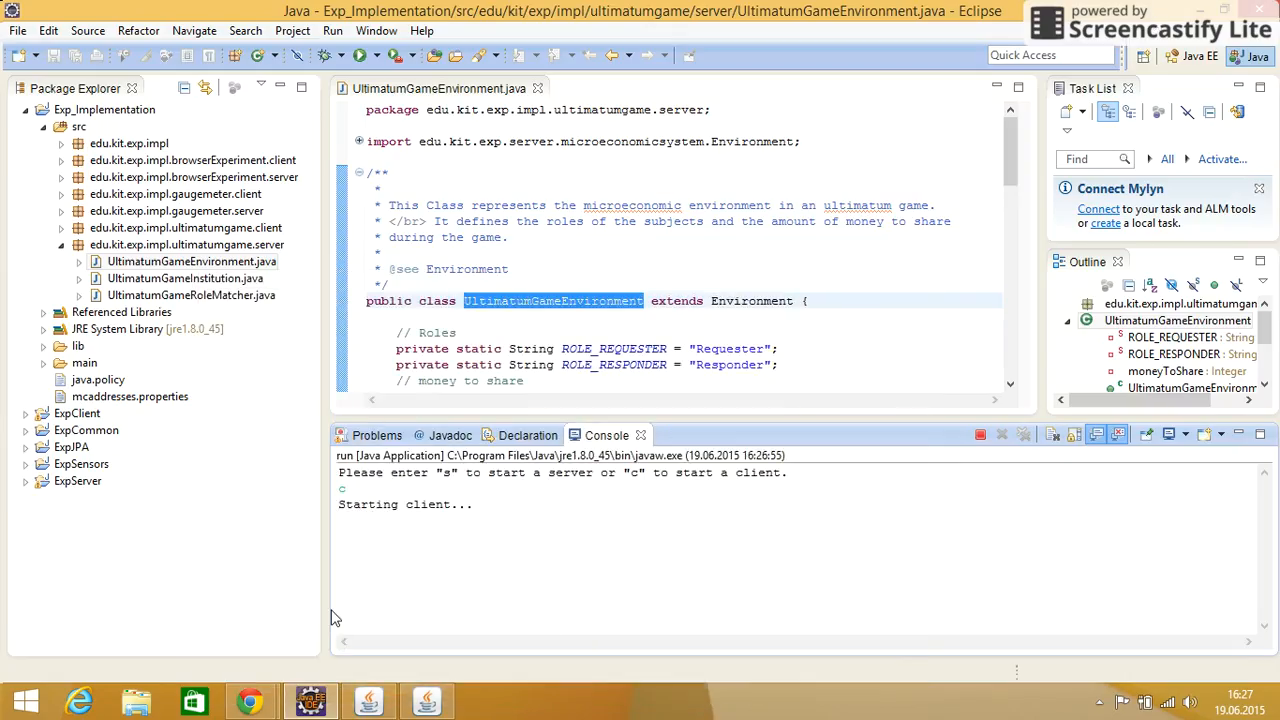
# Launch another application instance with option "c" and log it in to the server with client ID "2dell-24"
pyautogui.click(361, 55)
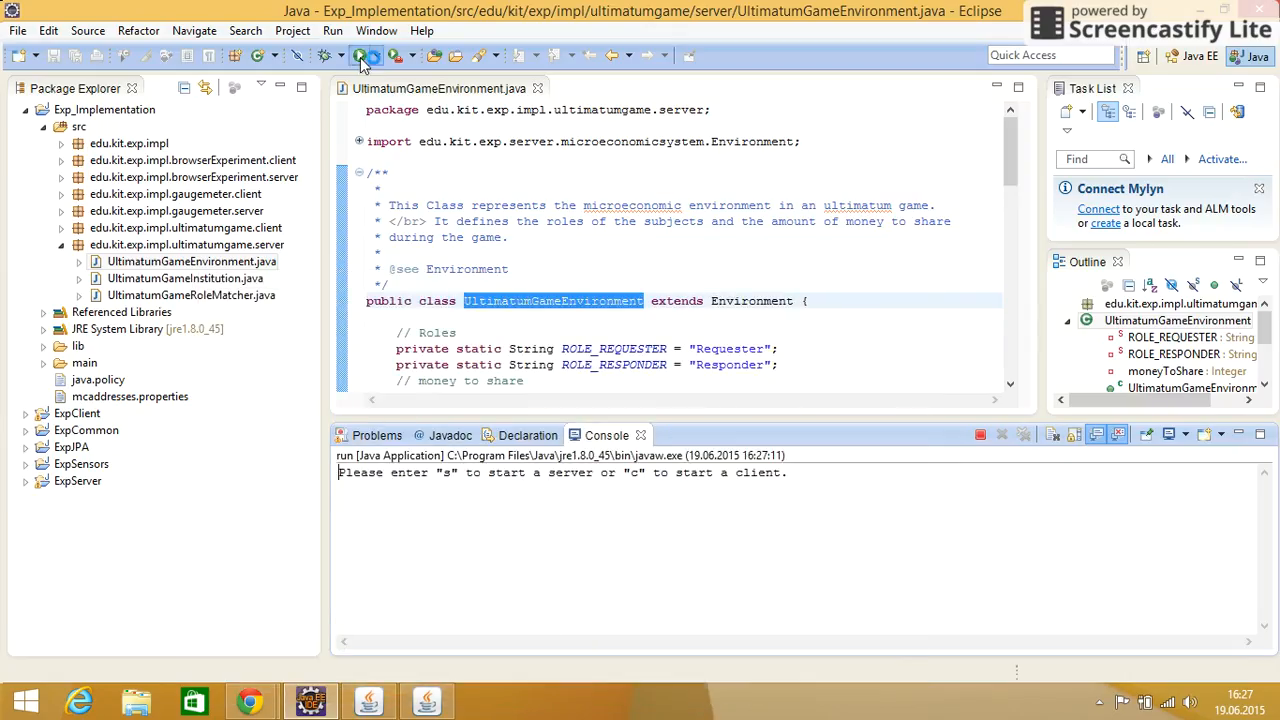
pyautogui.write('c')
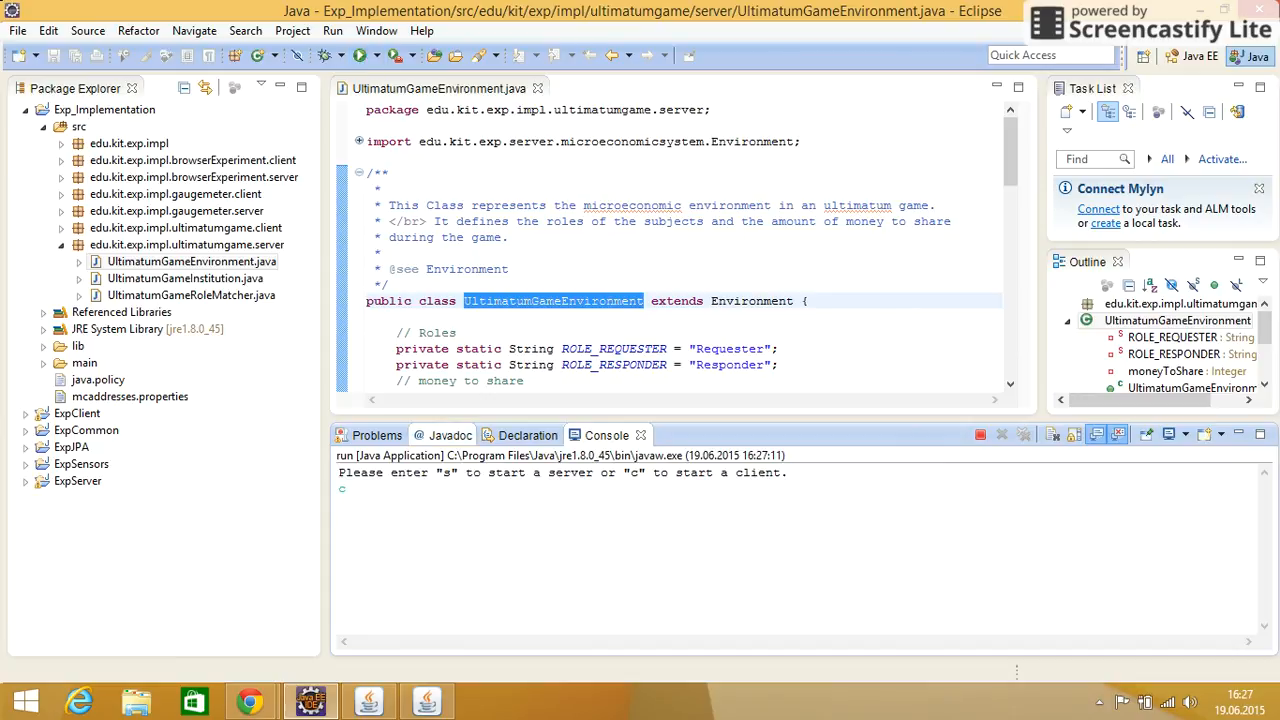
pyautogui.press('Return')
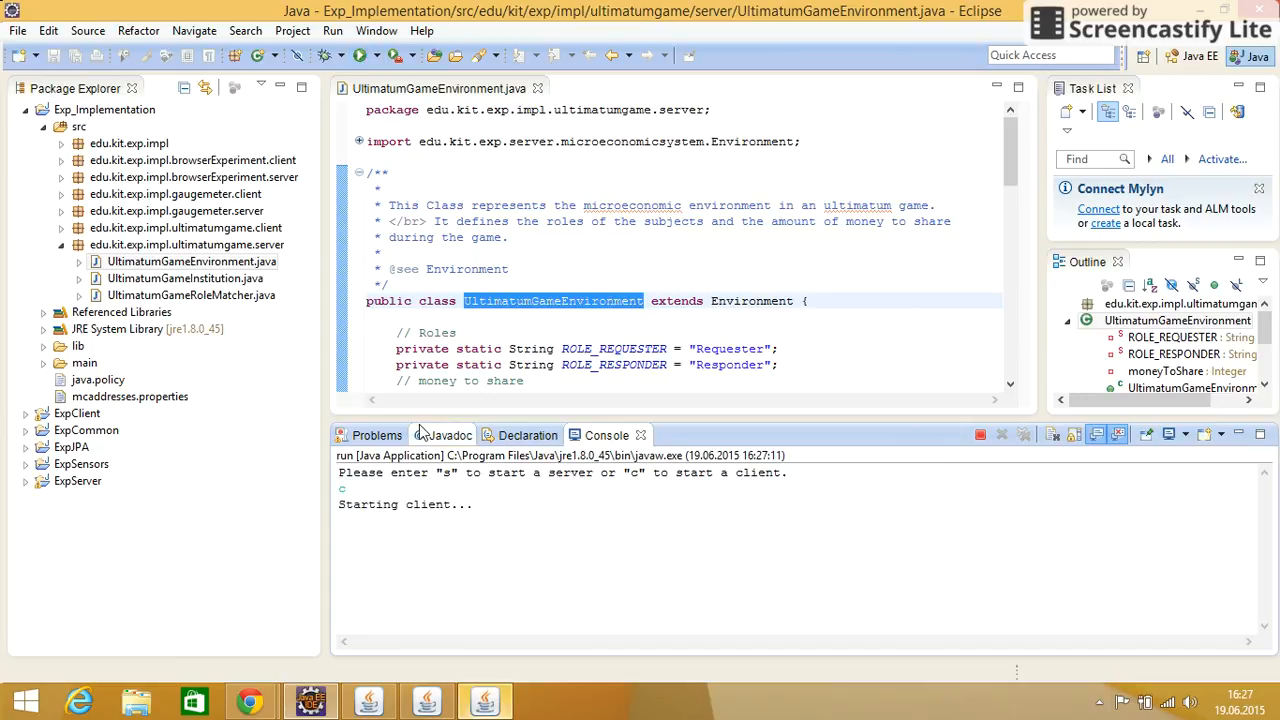
pyautogui.click(487, 704)
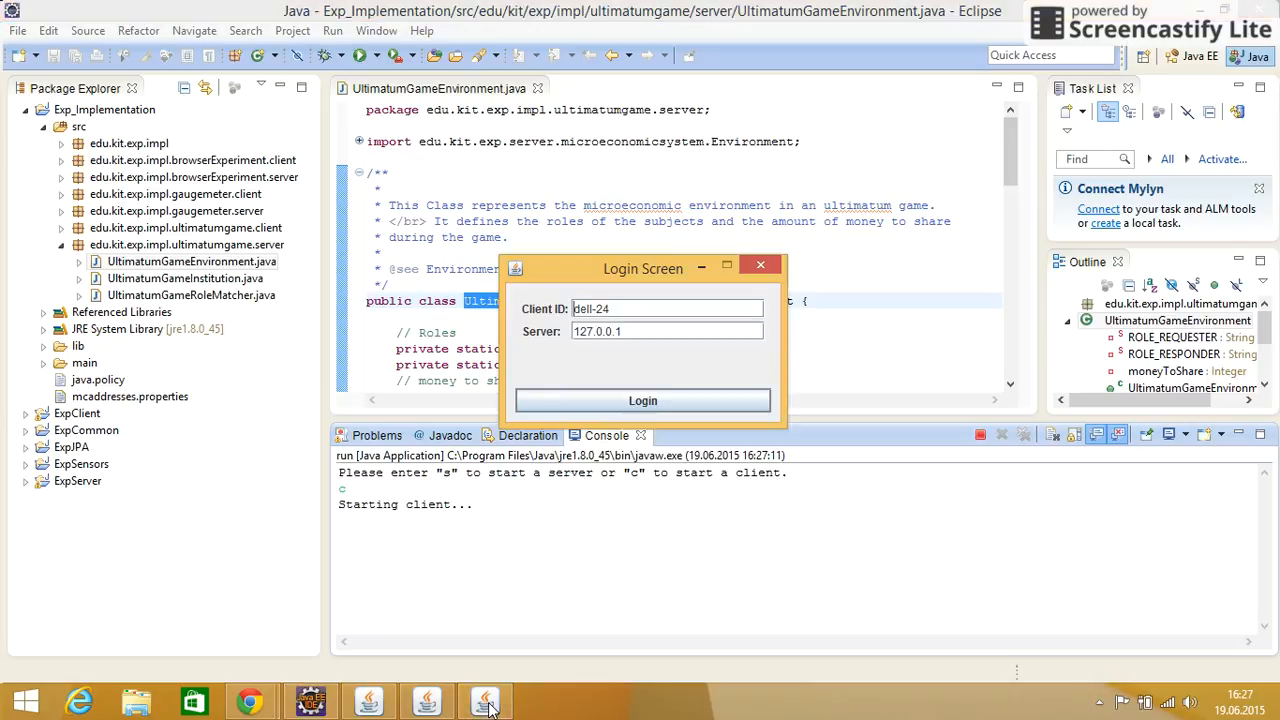
pyautogui.write('2')
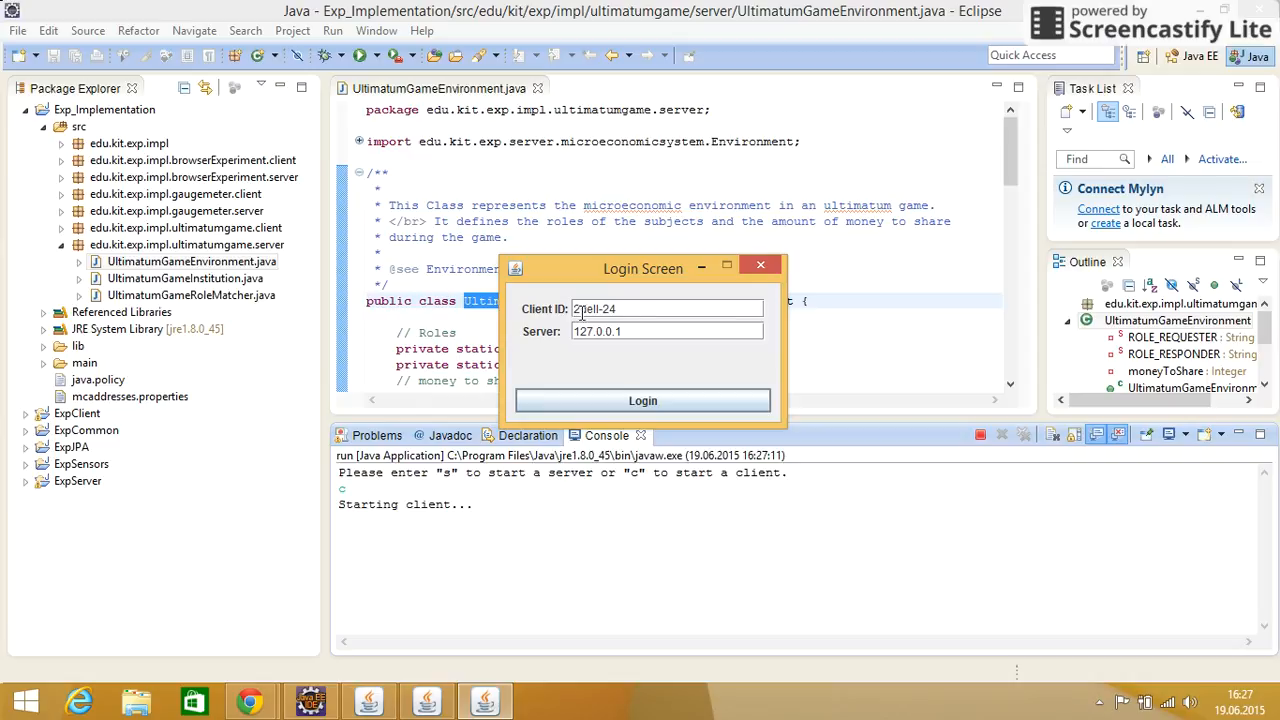
pyautogui.click(622, 403)
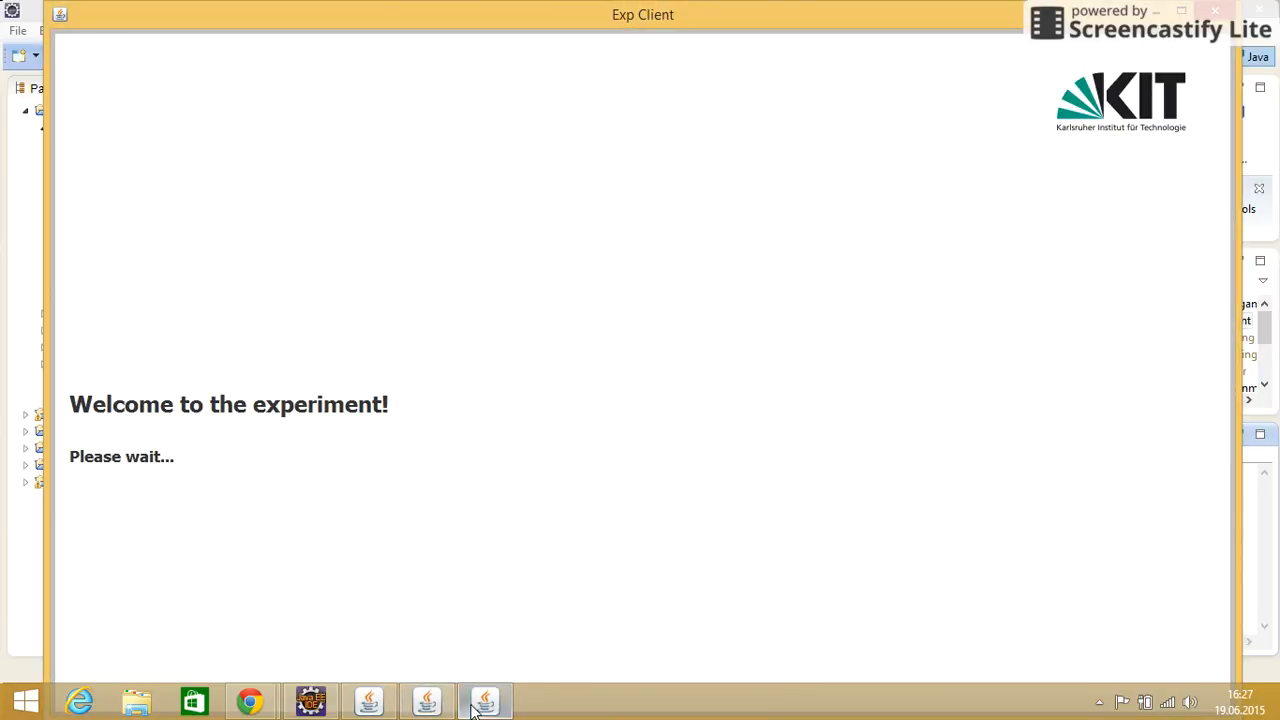
# Switch to Exp Server, continue the session, and bring up the requester's Exp Client window offset from the other client
pyautogui.click(368, 704)
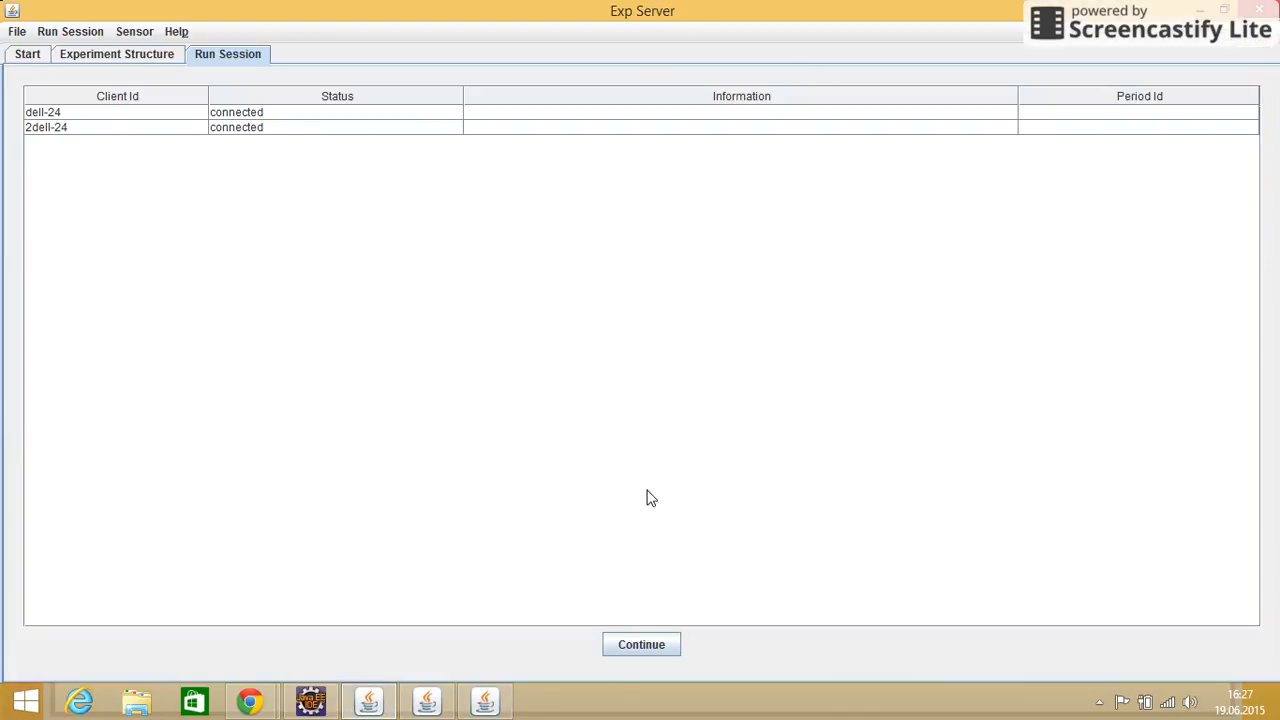
pyautogui.click(641, 655)
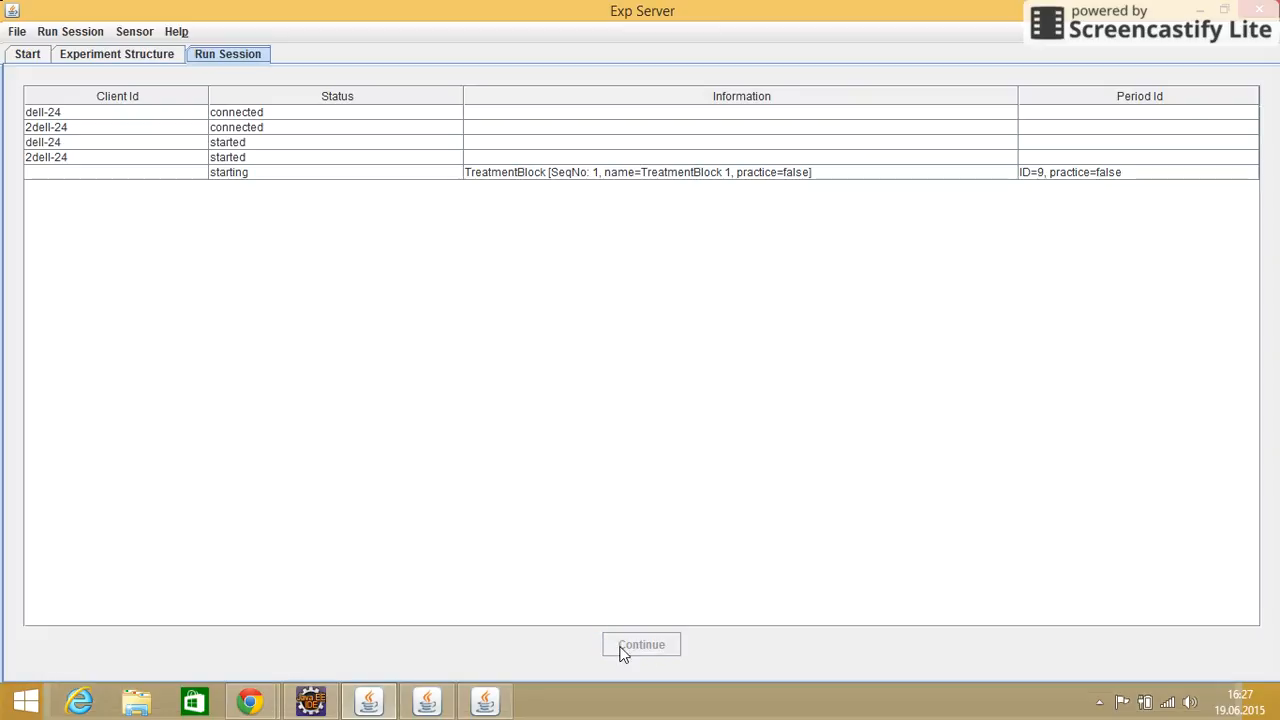
pyautogui.click(482, 703)
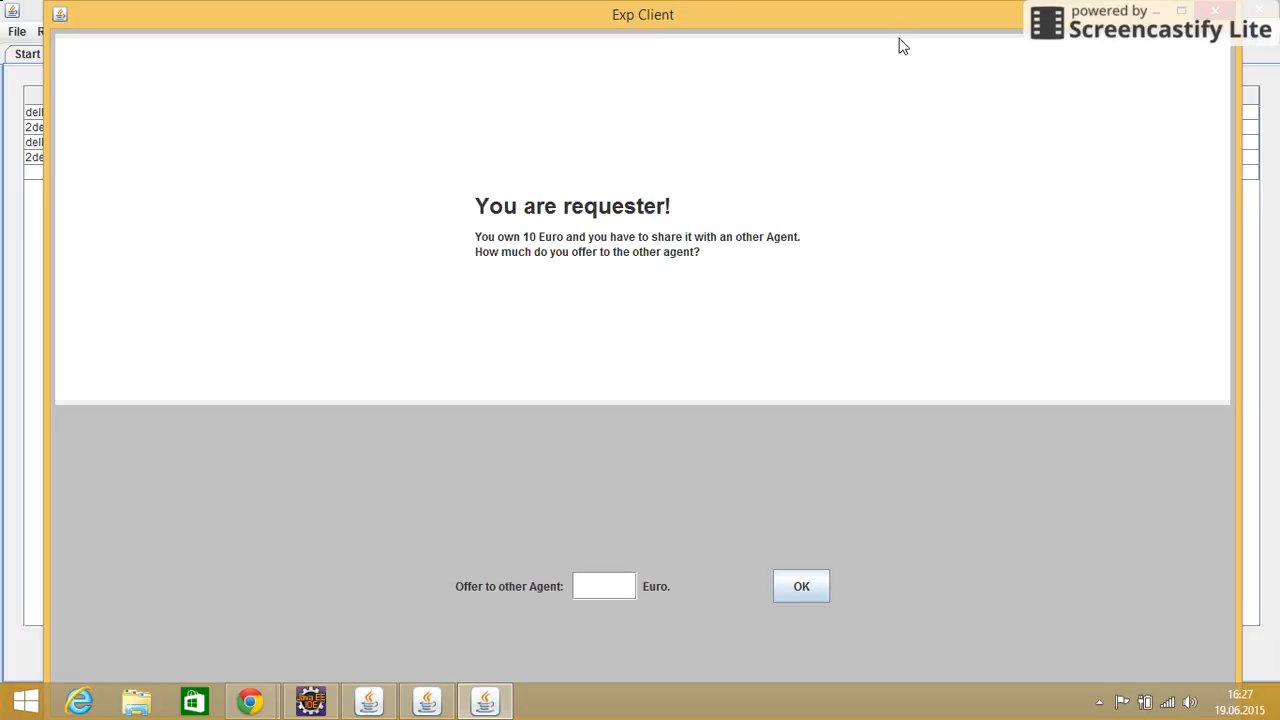
pyautogui.moveTo(890, 28); pyautogui.dragTo(1058, 35)
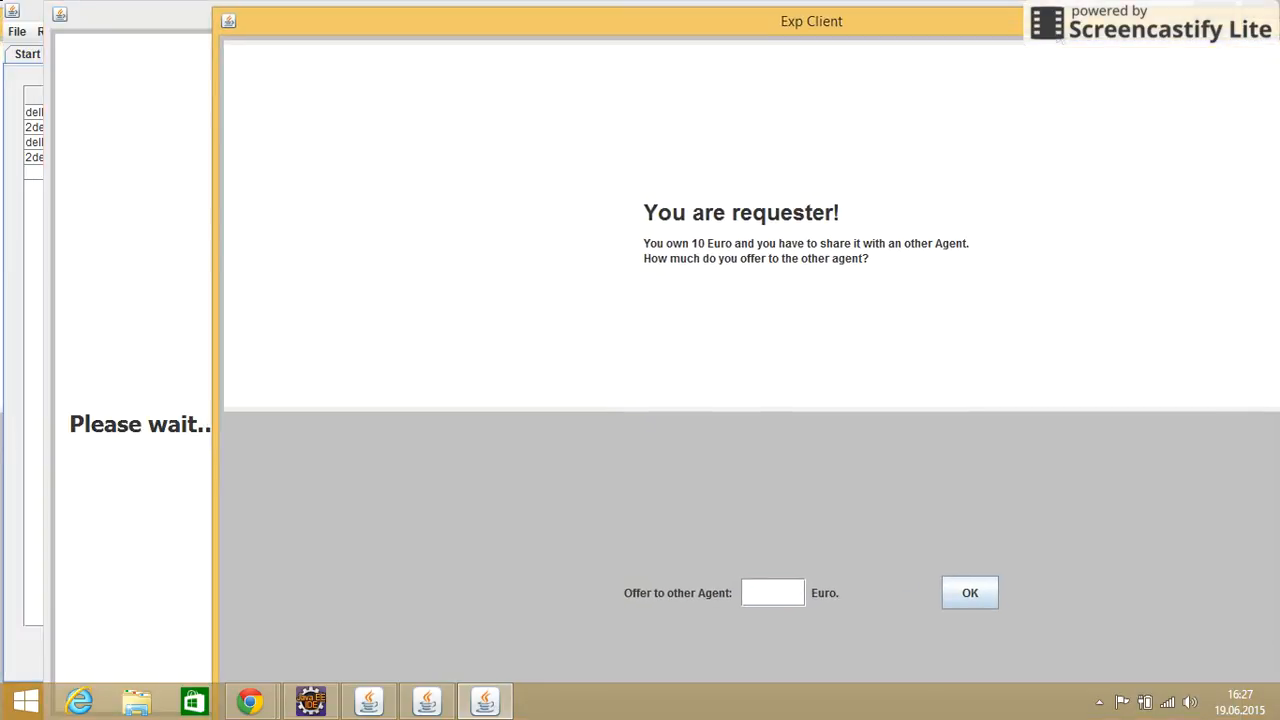
# Submit an offer of 2 Euro to the other agent as requester
pyautogui.click(767, 590)
pyautogui.write('2')
pyautogui.click(969, 594)
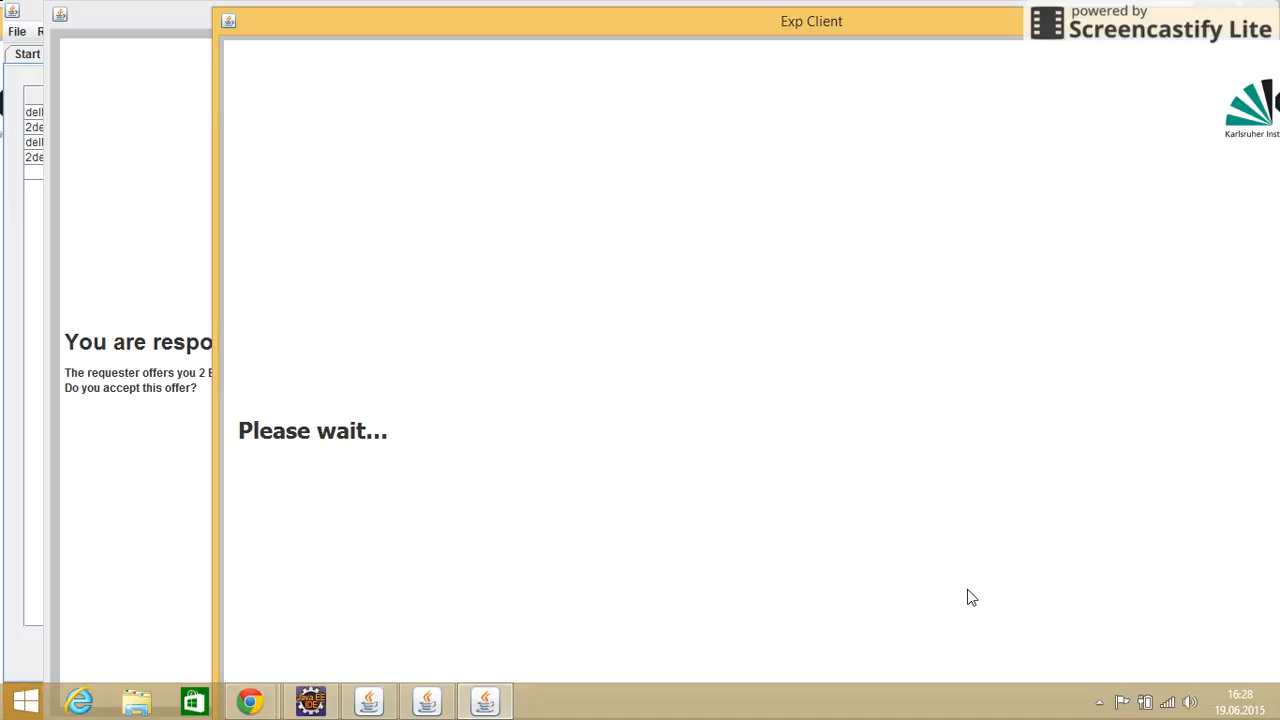
# Decline the 2 Euro offer in the responder's client window, and bring the other client back to the front
pyautogui.click(130, 439)
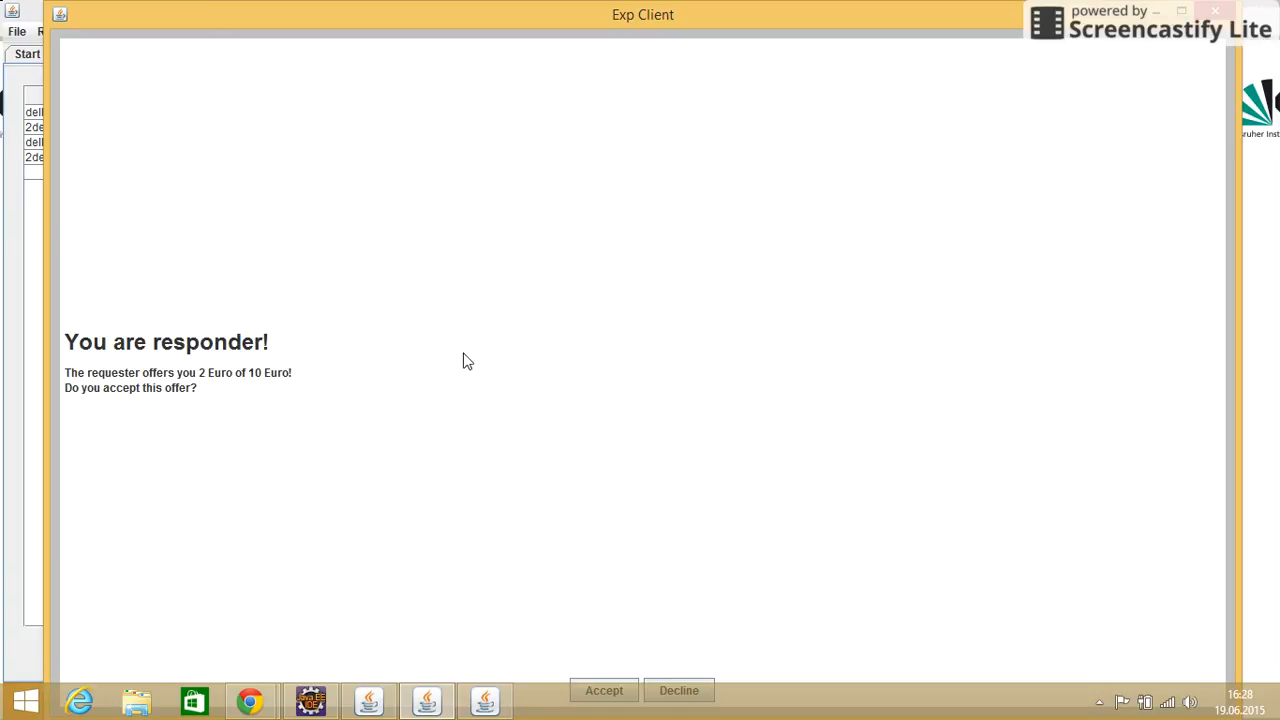
pyautogui.moveTo(652, 5); pyautogui.dragTo(622, 28)
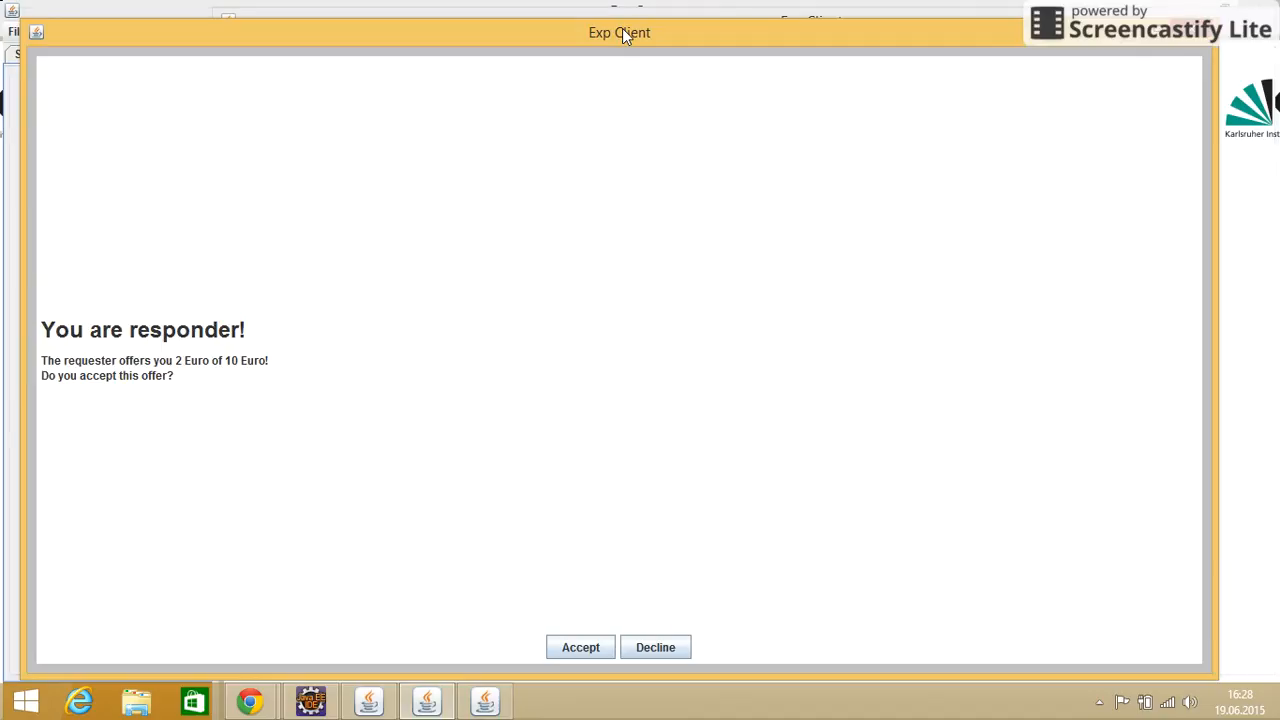
pyautogui.click(656, 650)
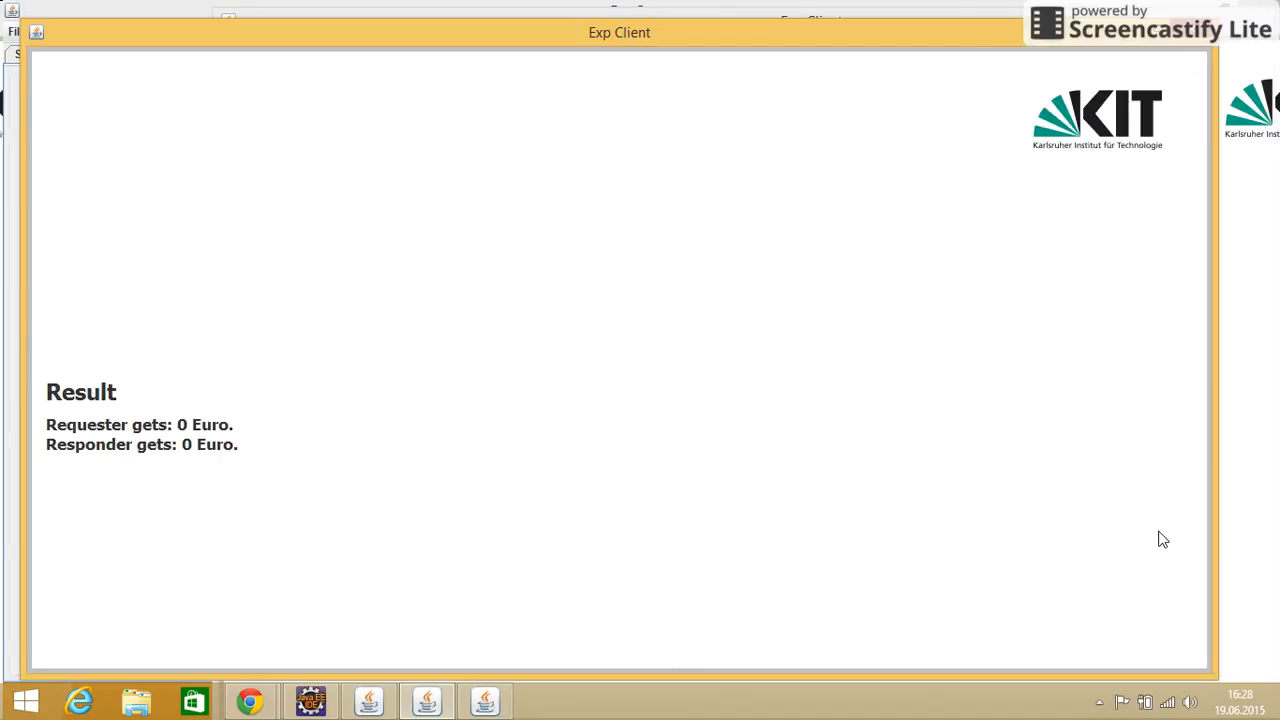
pyautogui.click(1249, 511)
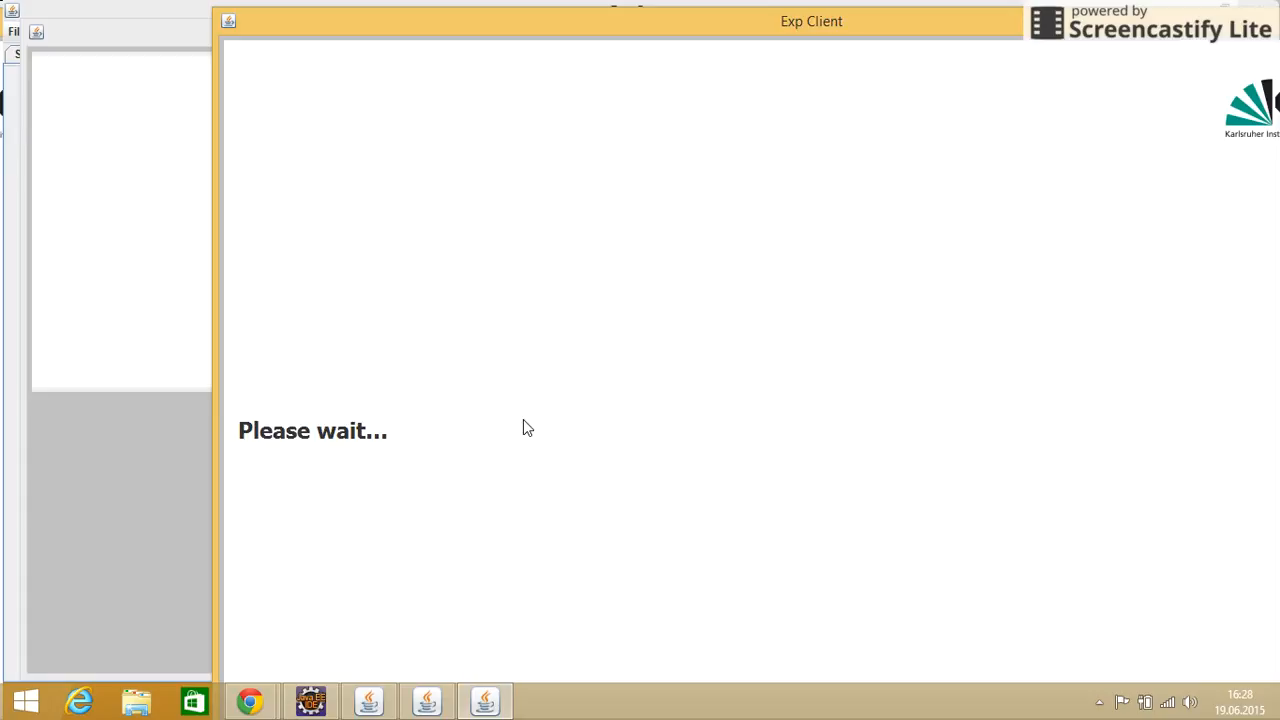
# Offer 5 Euro from the new requester's client and accept that offer in the responder's client
pyautogui.click(94, 446)
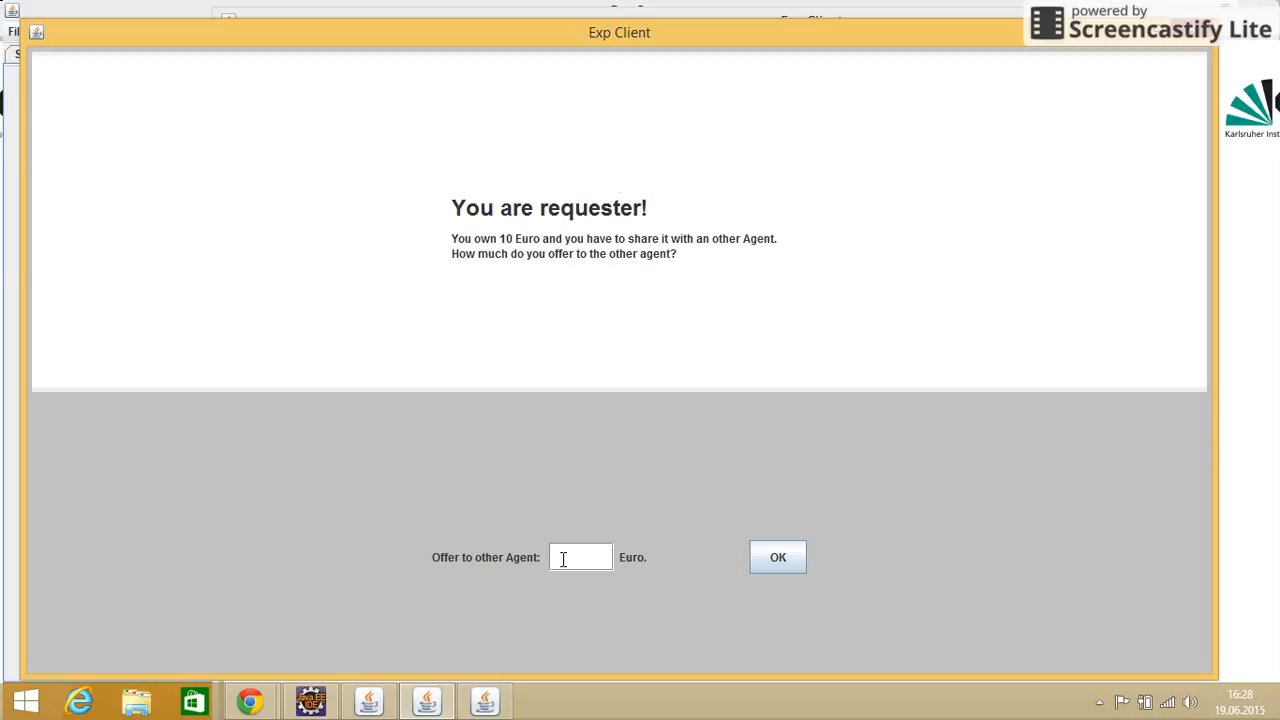
pyautogui.write('5')
pyautogui.click(772, 559)
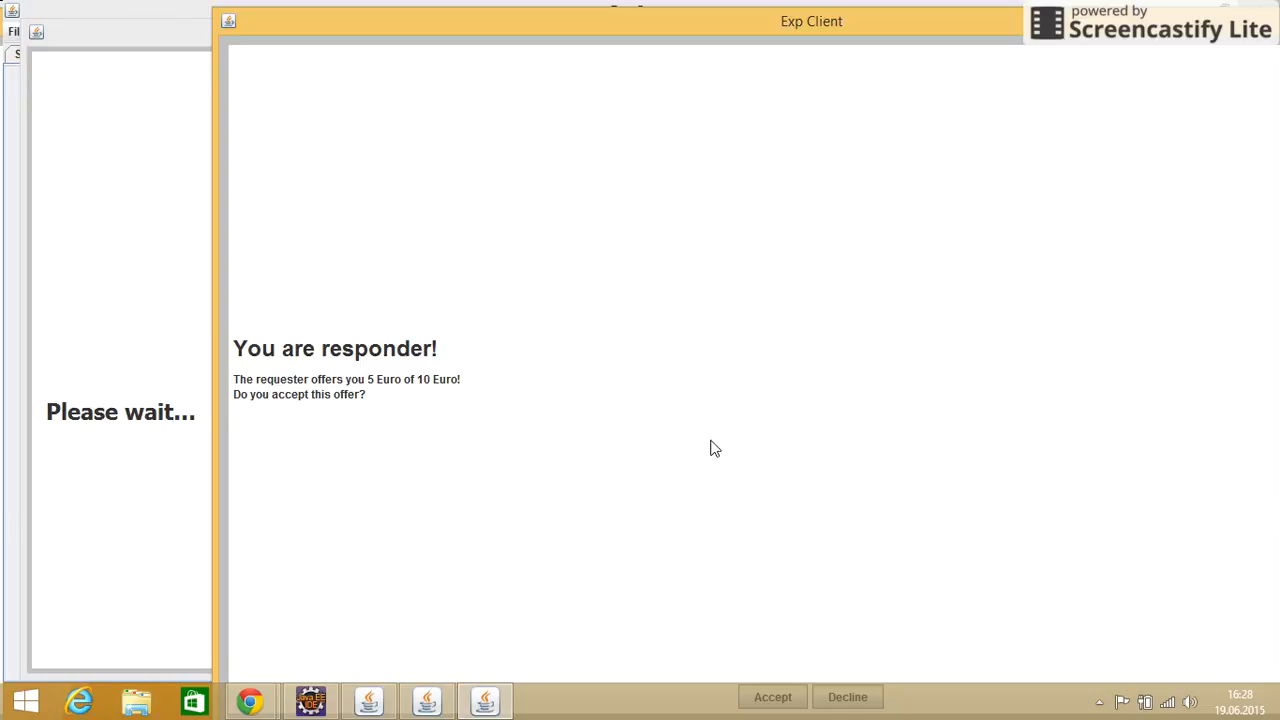
pyautogui.moveTo(815, 9)
pyautogui.mouseDown()
pyautogui.moveTo(821, 44)
pyautogui.moveTo(813, 17)
pyautogui.mouseUp()
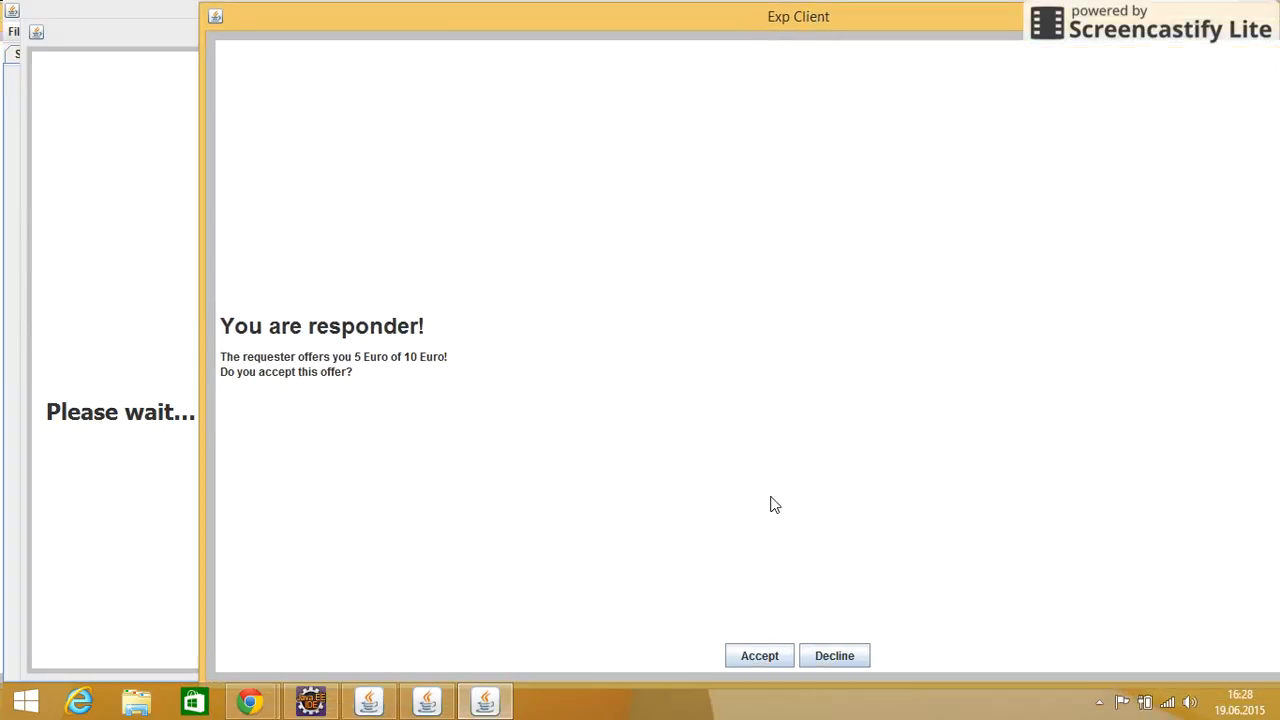
pyautogui.click(759, 657)
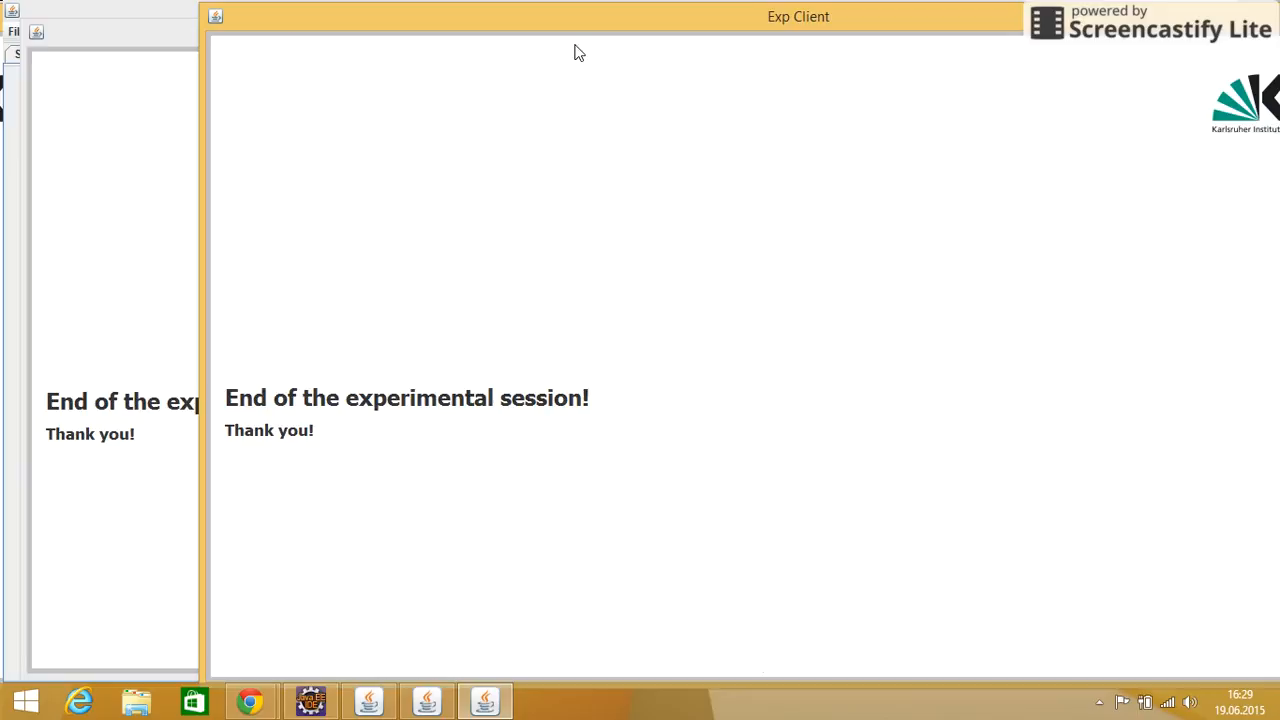
# Close both Exp Client windows and the Exp Server after the end of the session
pyautogui.moveTo(196, 6); pyautogui.dragTo(352, 50)
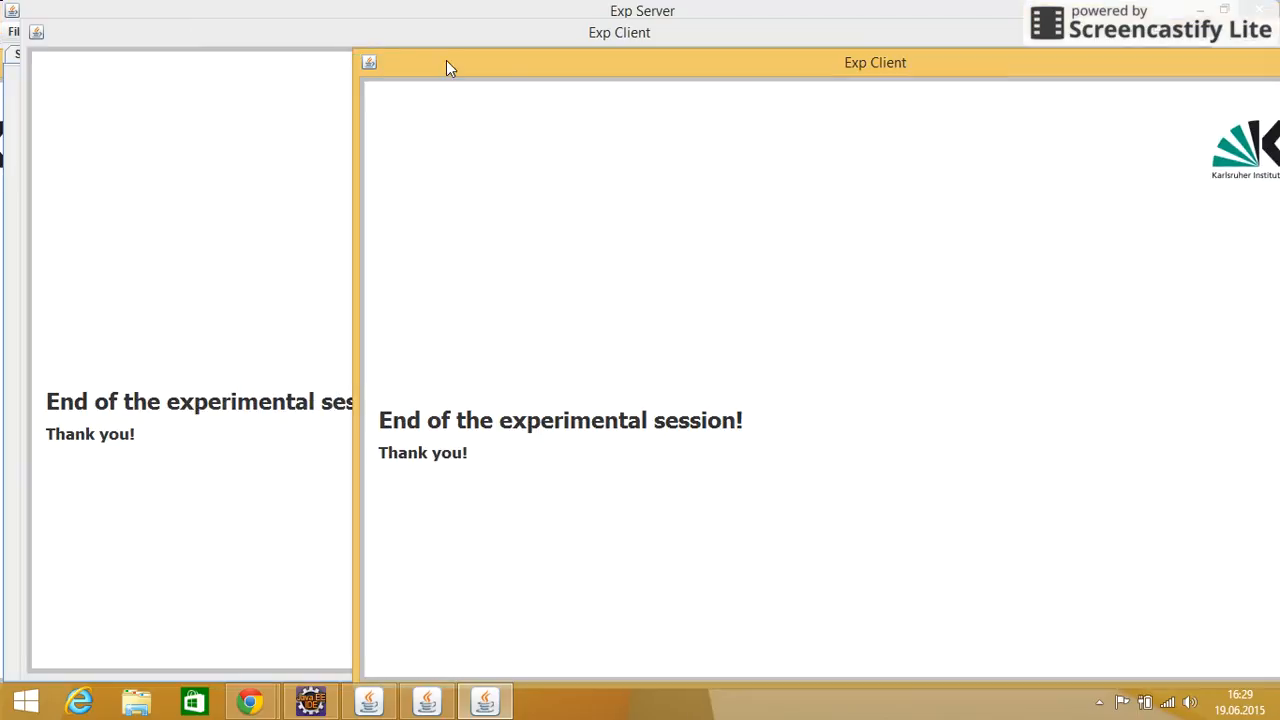
pyautogui.moveTo(564, 63); pyautogui.dragTo(325, 33)
pyautogui.click(1110, 38)
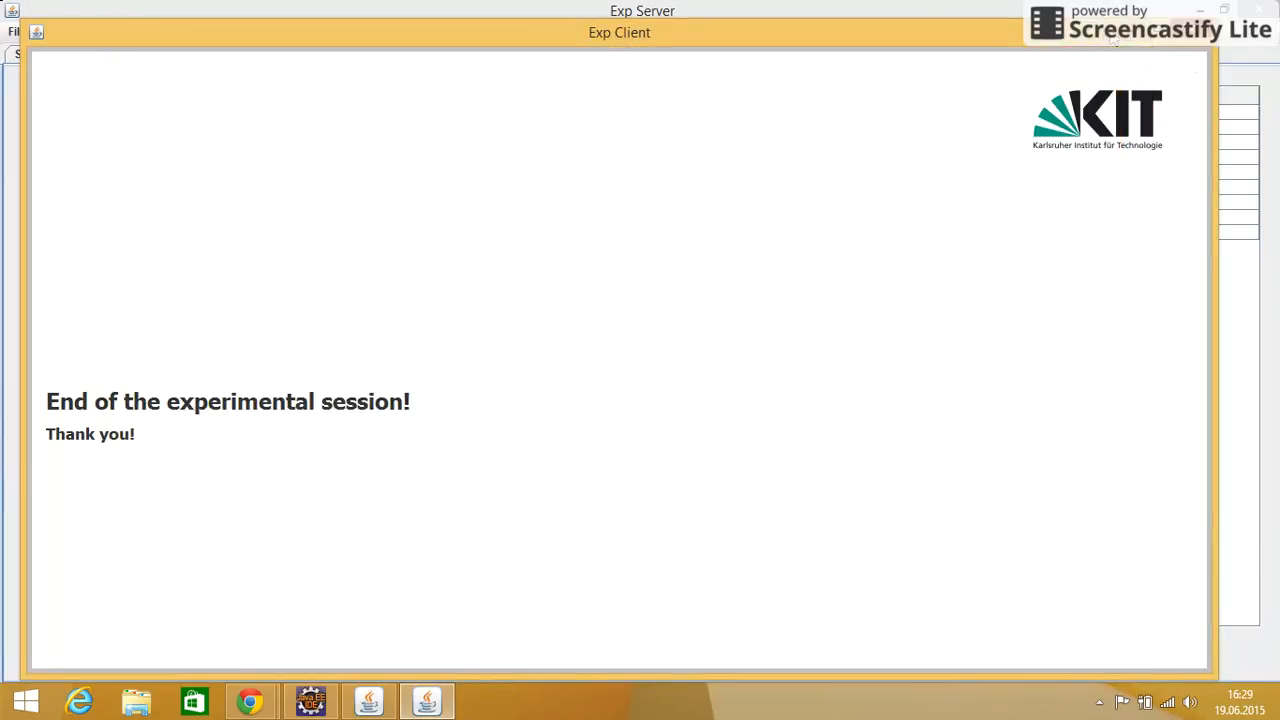
pyautogui.click(1188, 38)
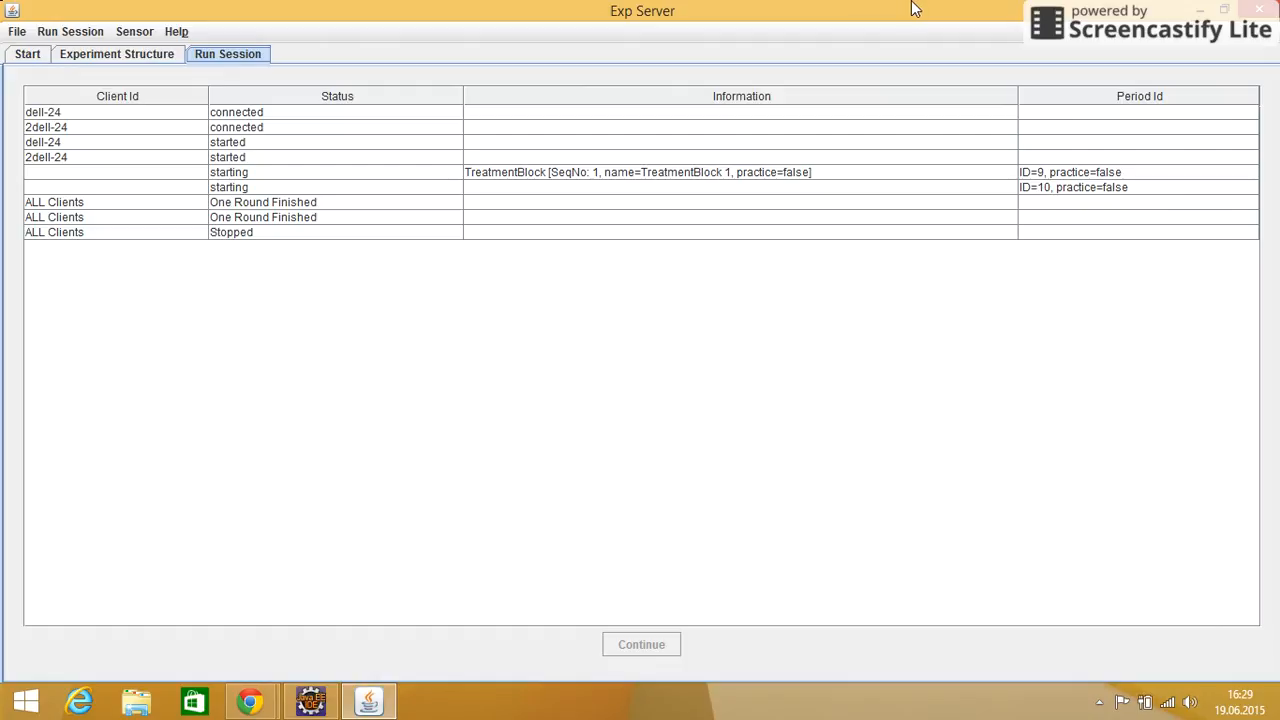
pyautogui.click(1240, 10)
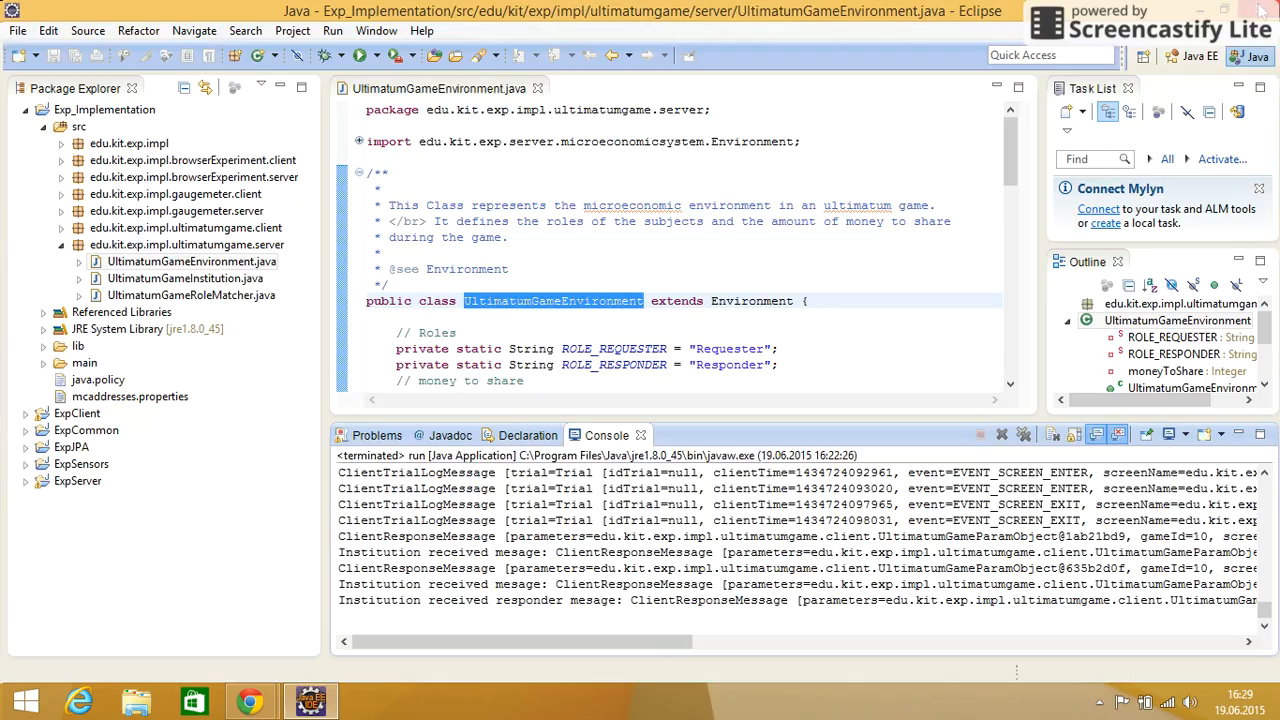
# Switch to Chrome and bring up the ExperimentTool wiki home page on Bitbucket
pyautogui.moveTo(240, 684)
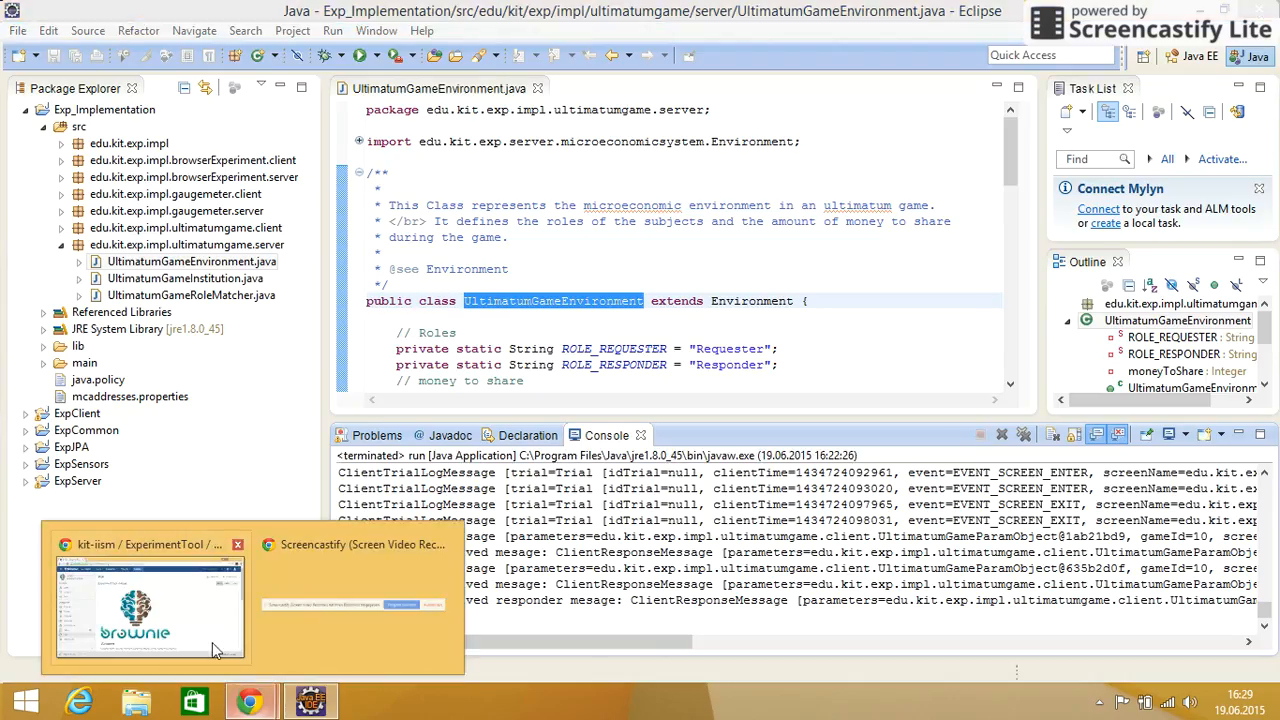
pyautogui.click(210, 645)
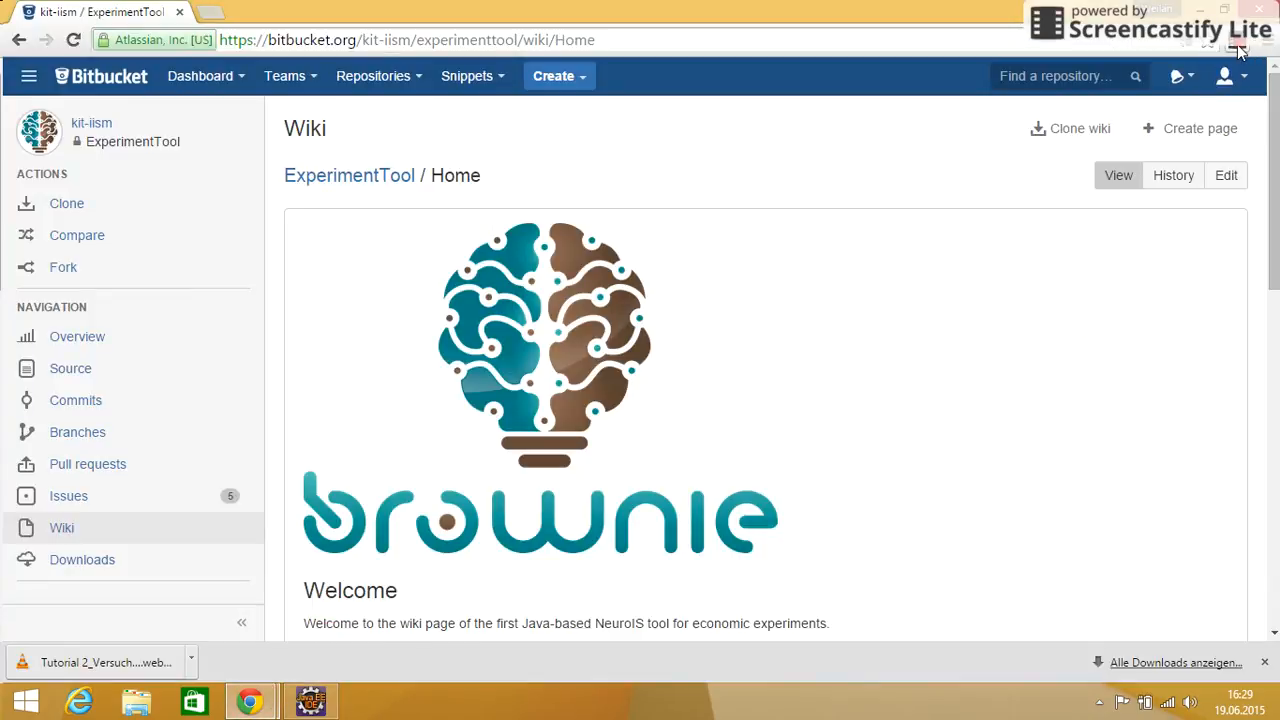